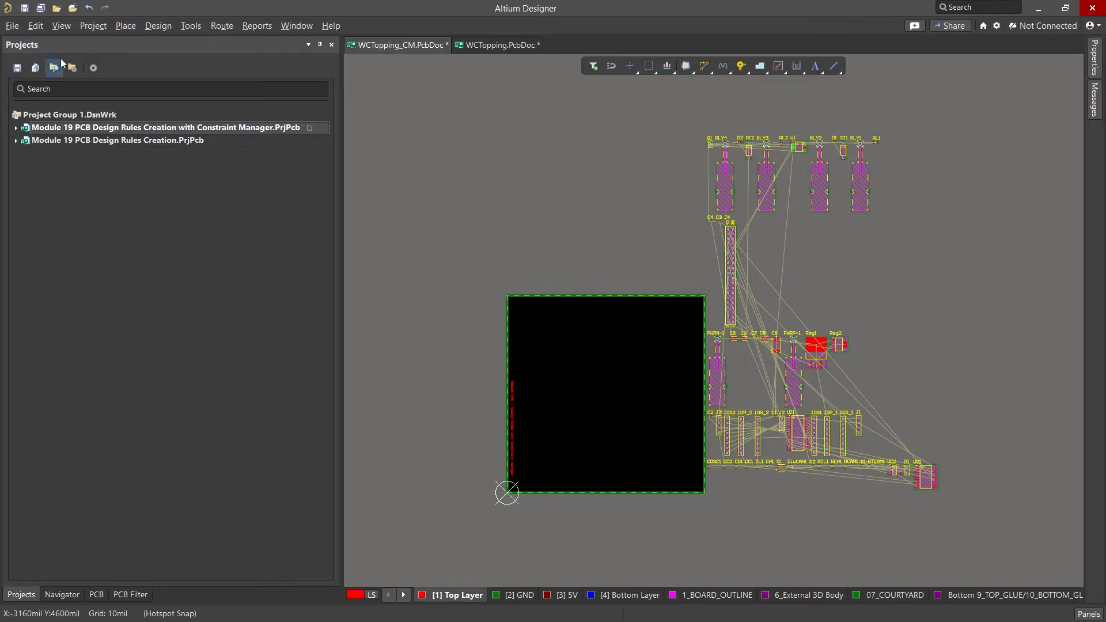
- Check the Constraint Management option in the settings for a new local PCB project, without creating the project
left_click(12, 25)
mouse_move(69, 42)
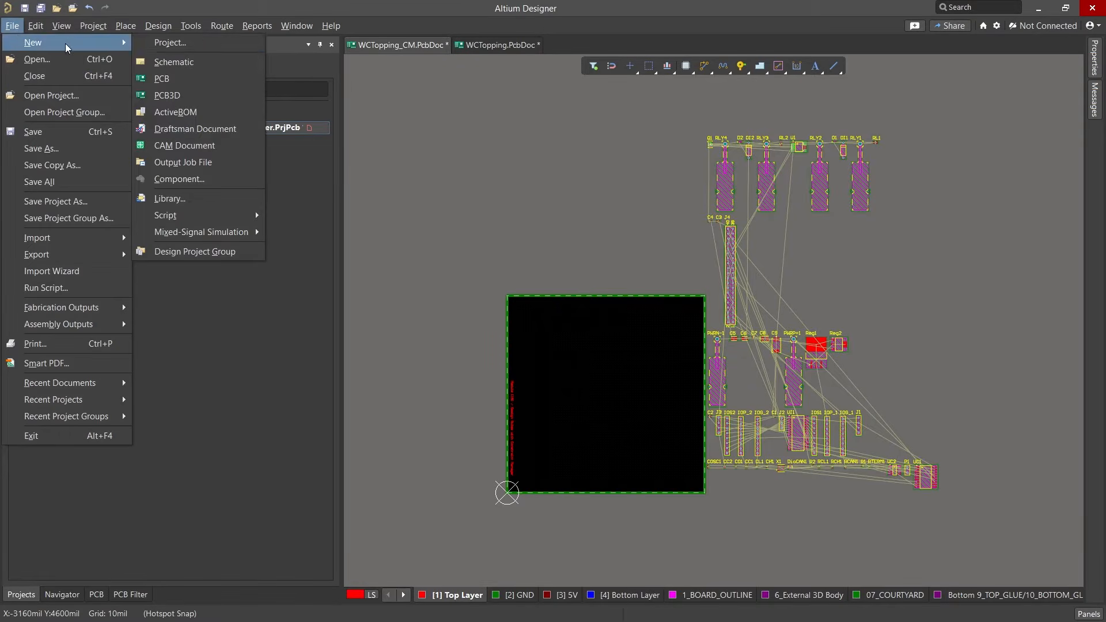
left_click(138, 43)
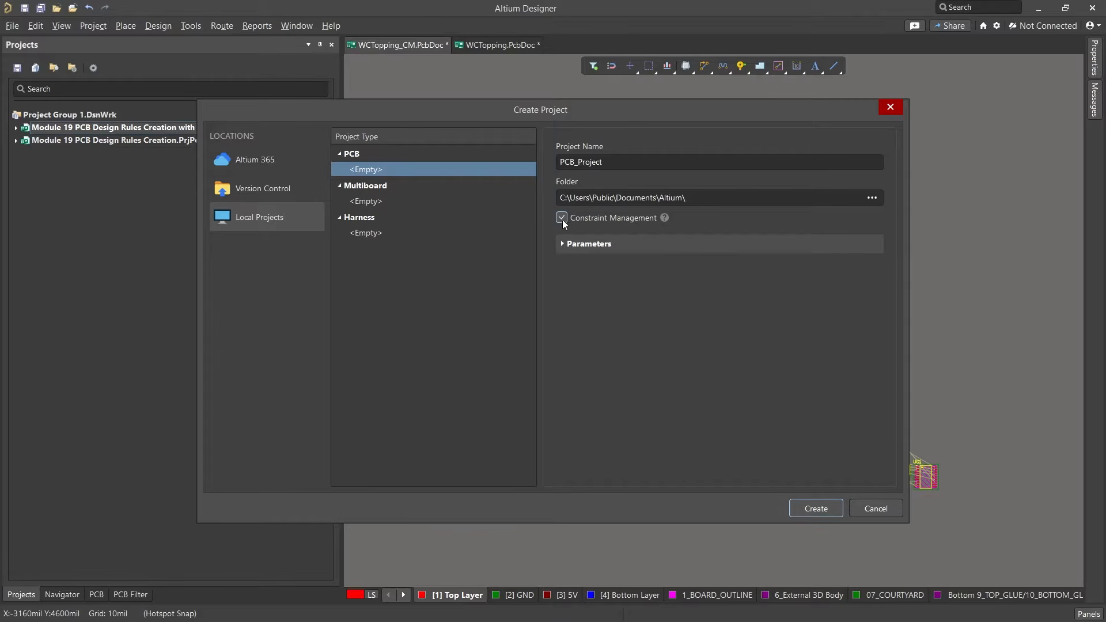
left_click(862, 508)
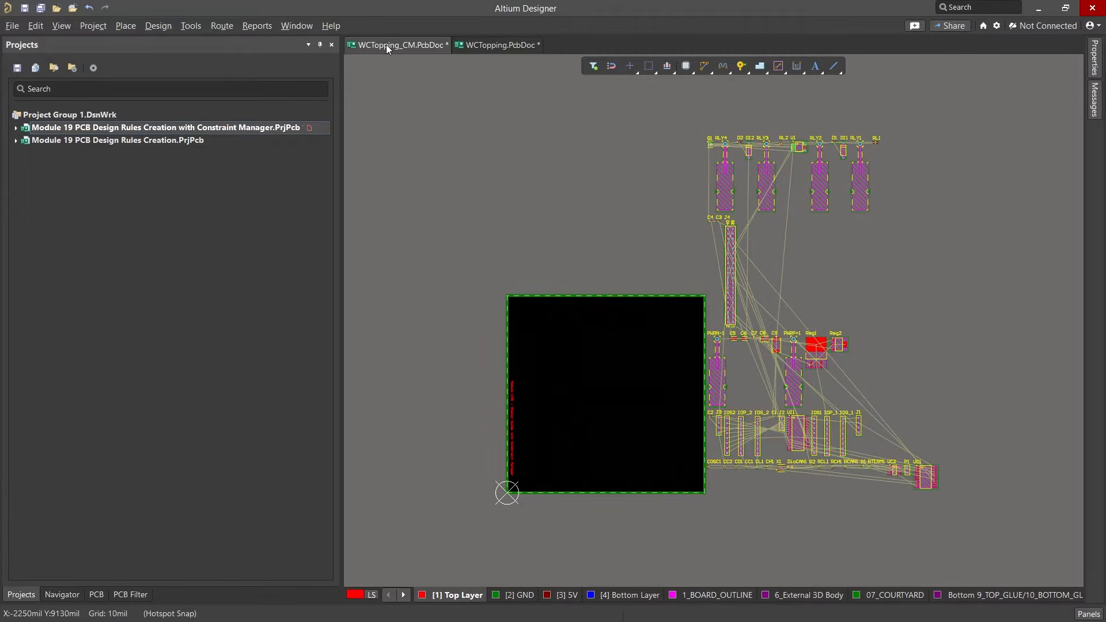
- Open the Constraint Manager for the WCTopping_CM board and display its physical constraints
left_click(163, 27)
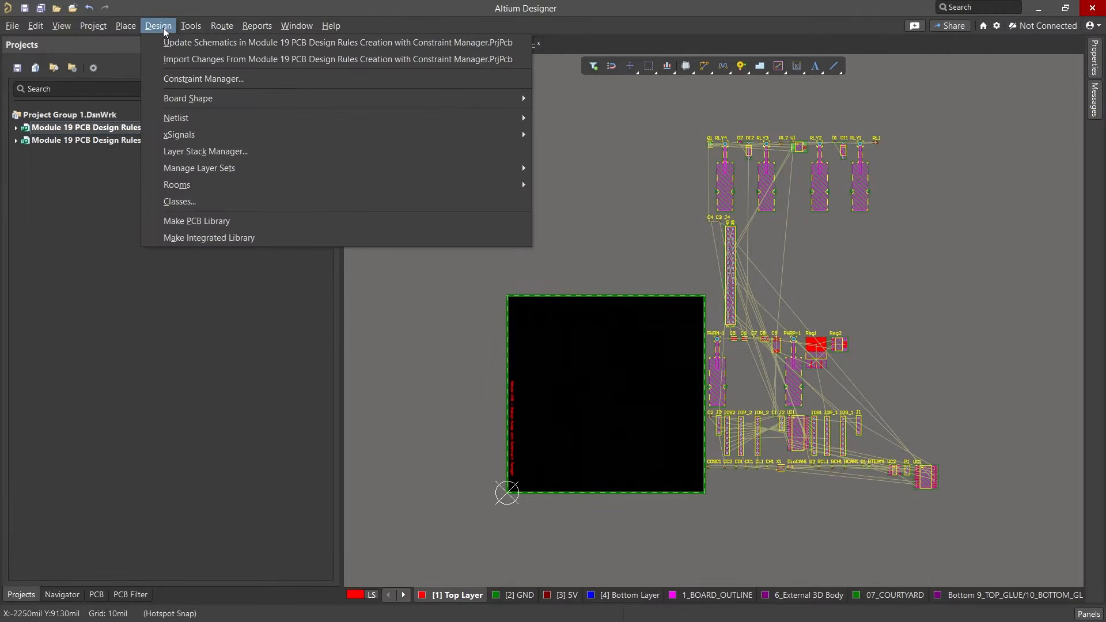
left_click(155, 79)
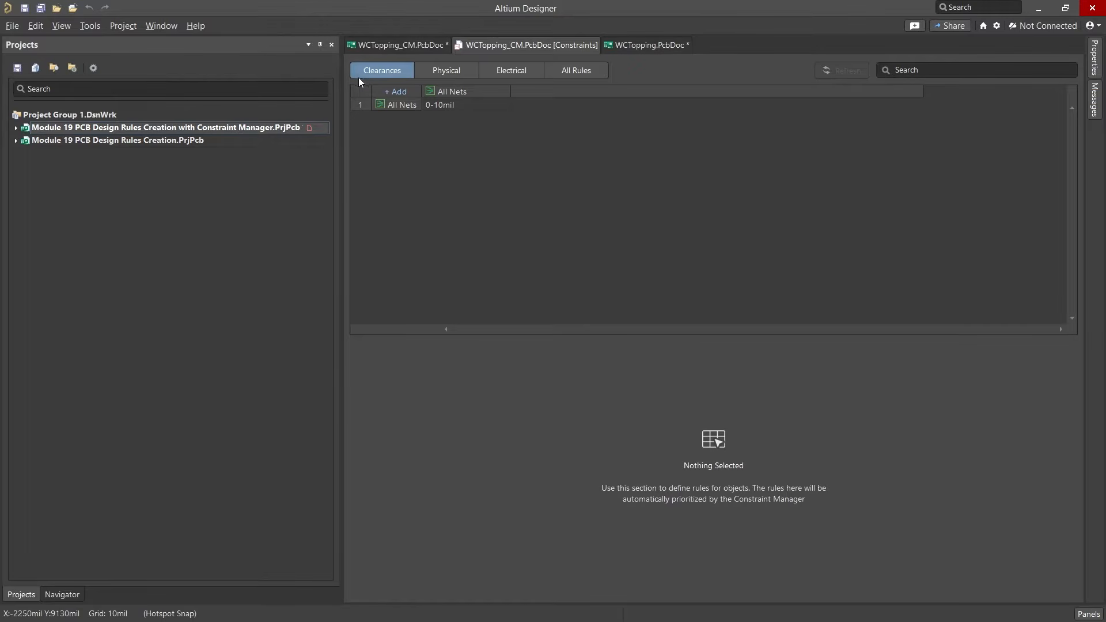
left_click(430, 70)
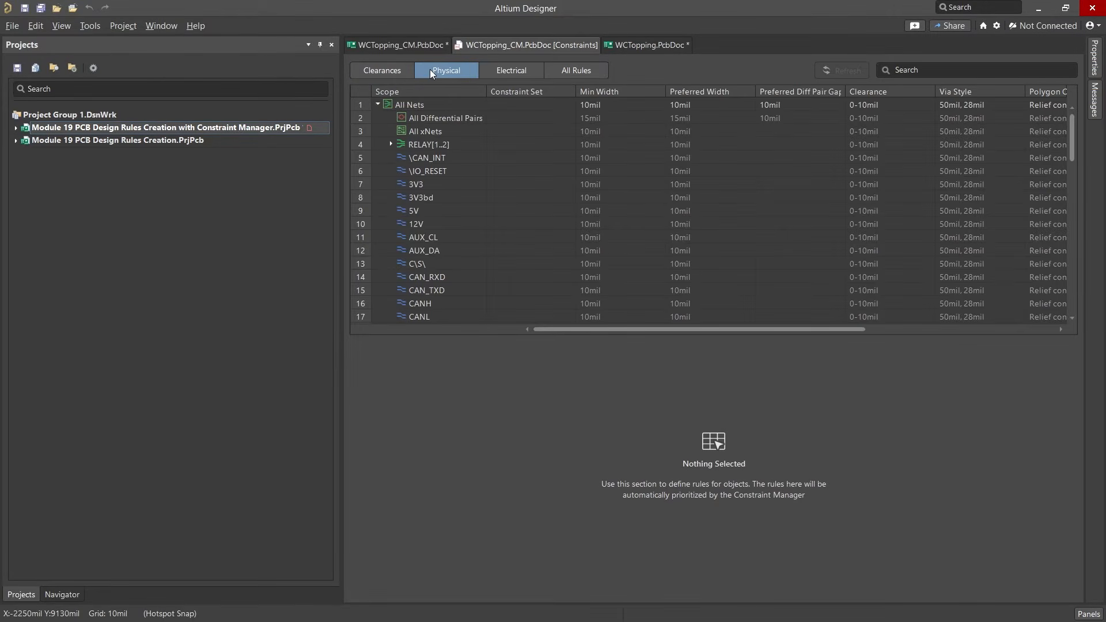
left_click(465, 69)
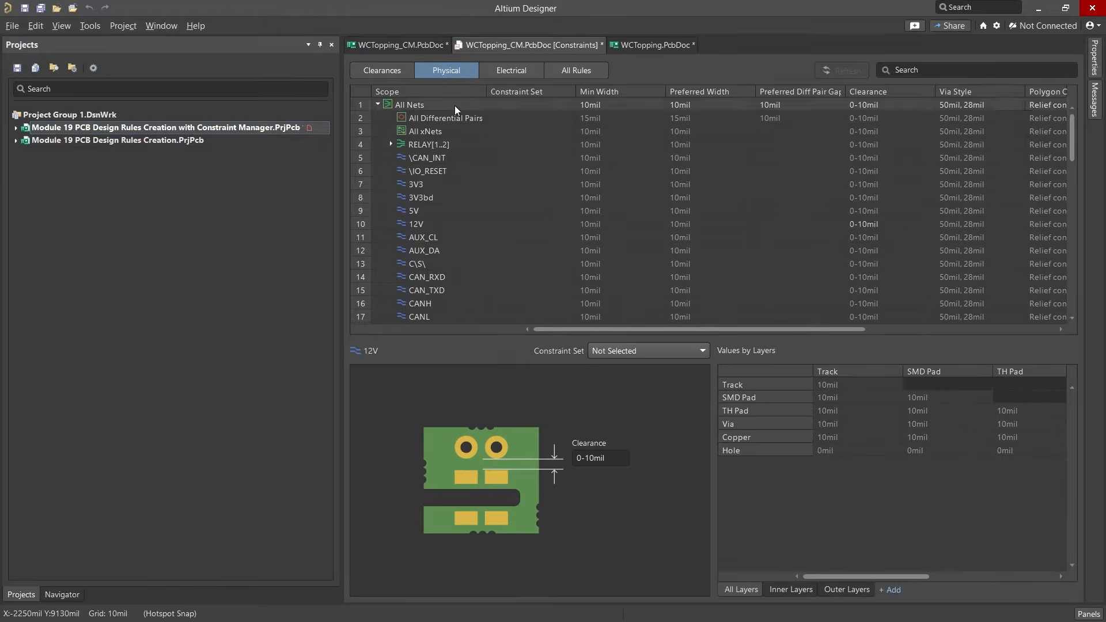
- Set the 12V net's clearance to 15 mil, first between tracks and then for all object types
left_click(452, 222)
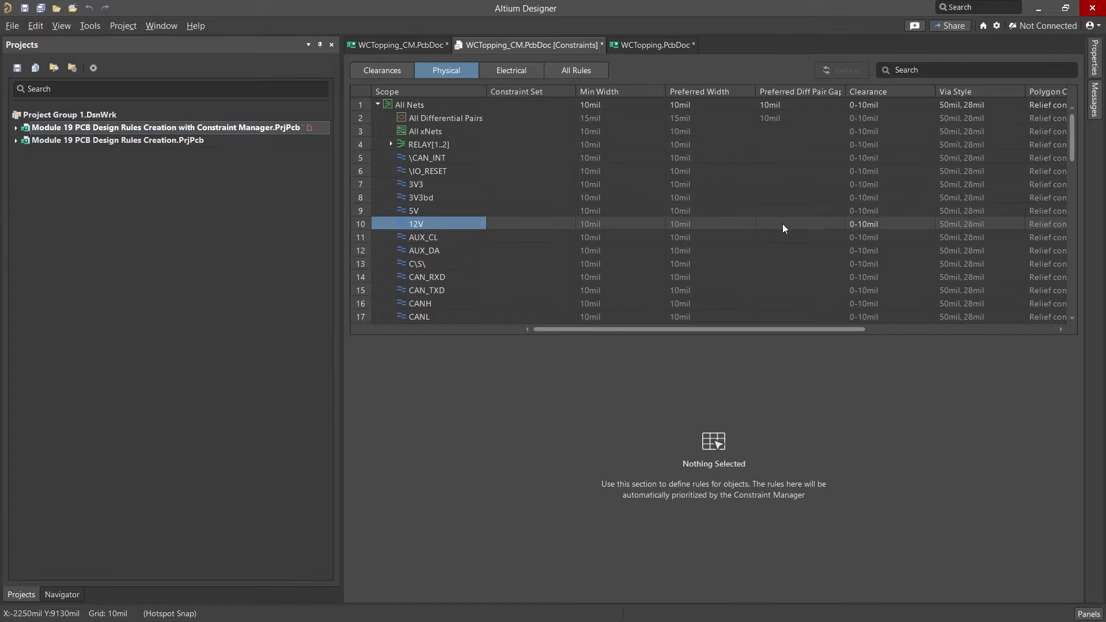
left_click(894, 227)
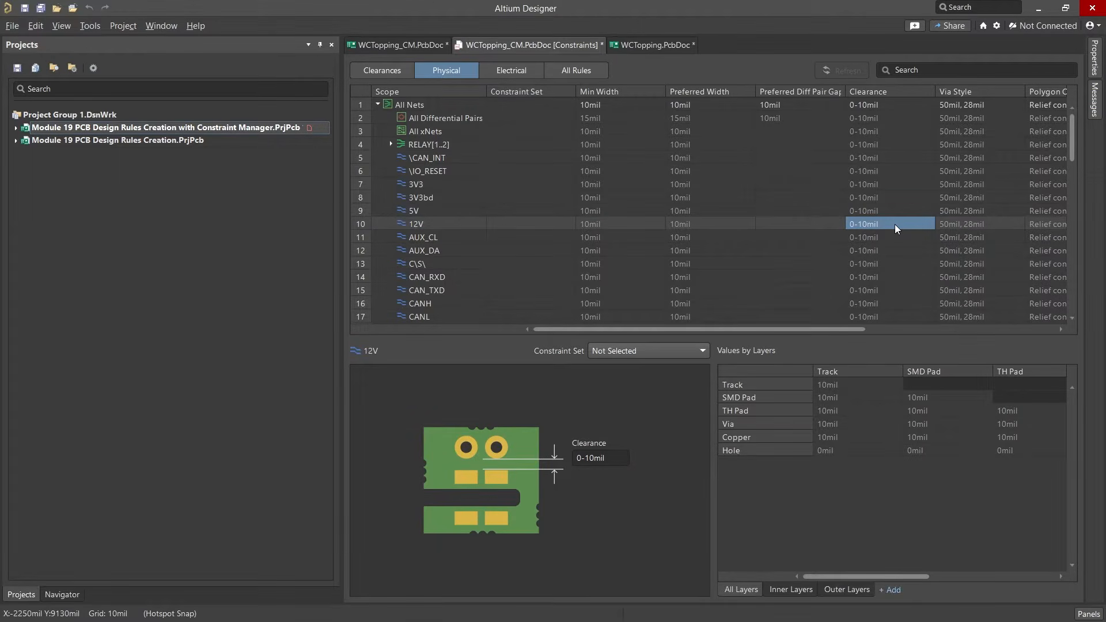
left_click(846, 384)
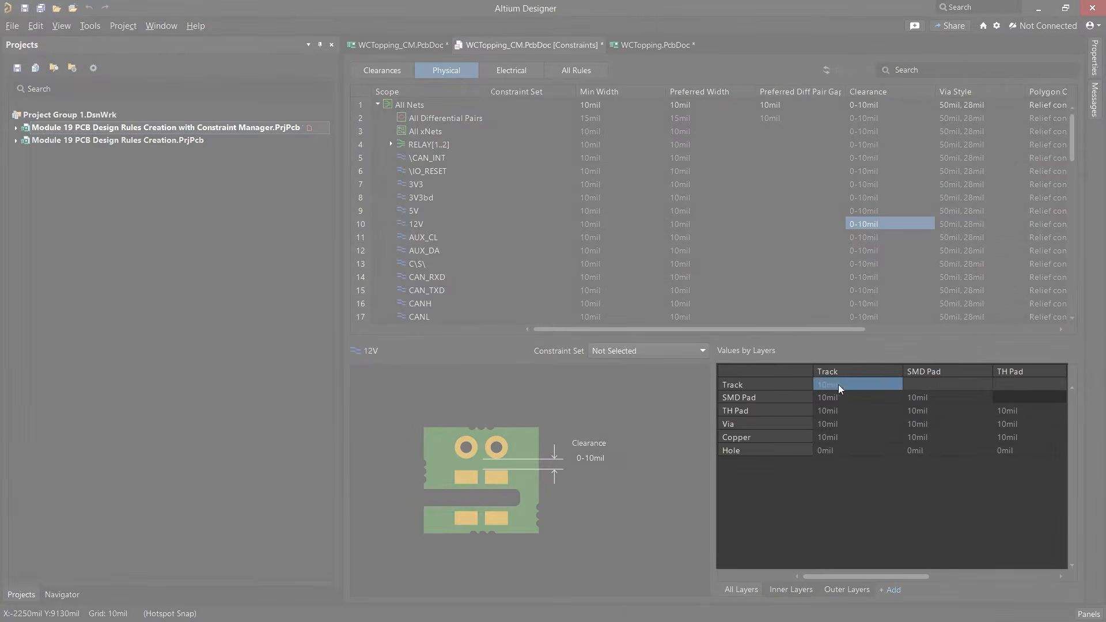
type("15m")
key("Return")
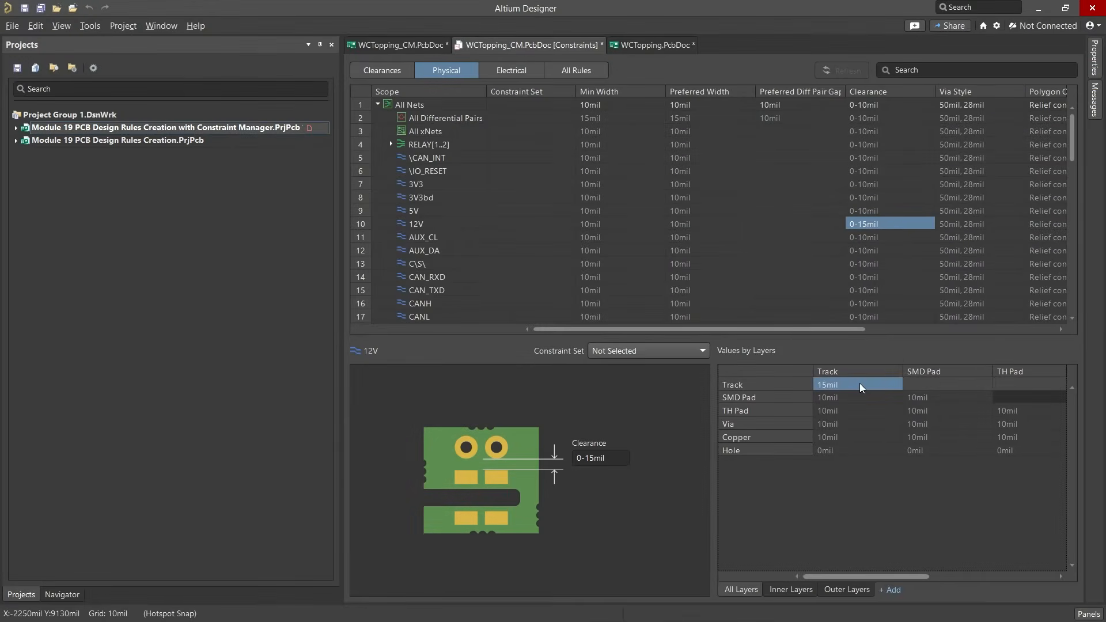
type("15mil")
key("Return")
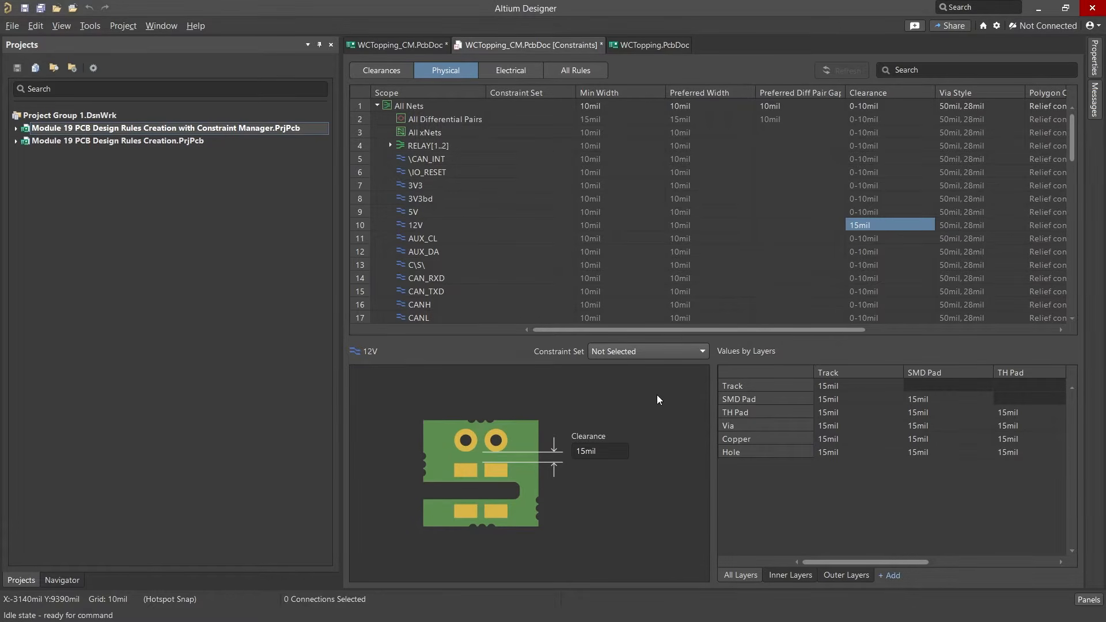
- Start a new net class from the clearance matrix and name it Power Net Class
left_click(407, 70)
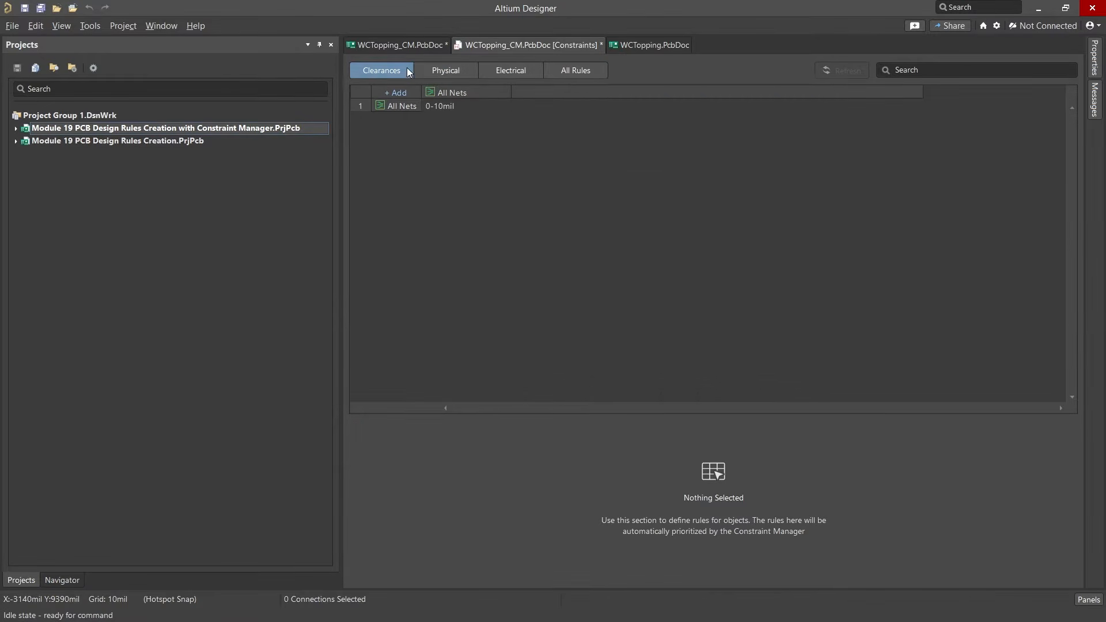
right_click(411, 135)
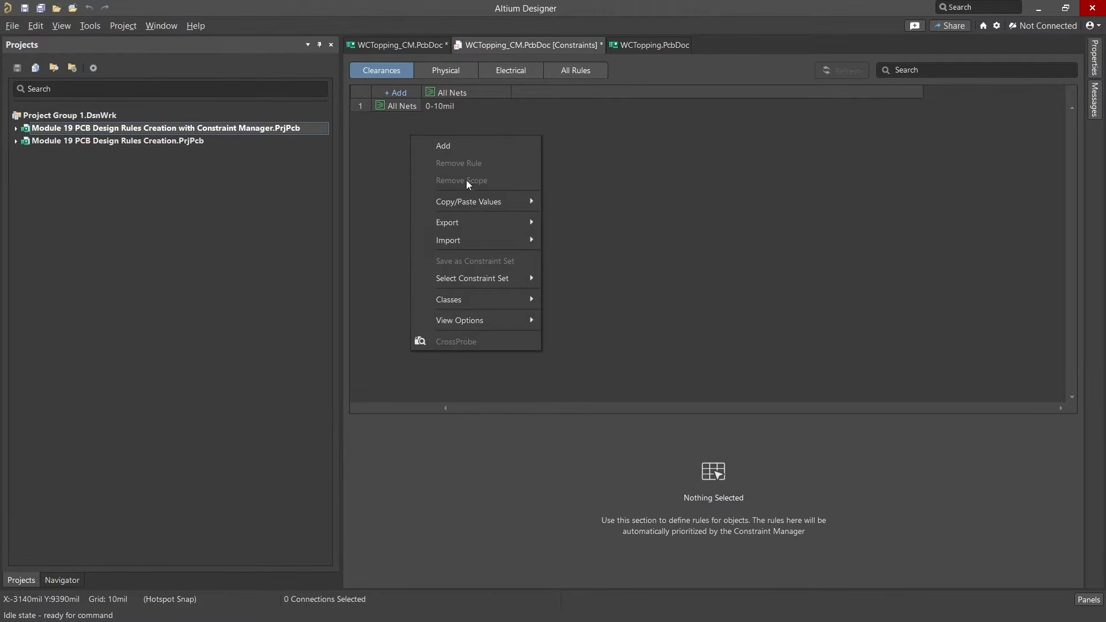
mouse_move(516, 300)
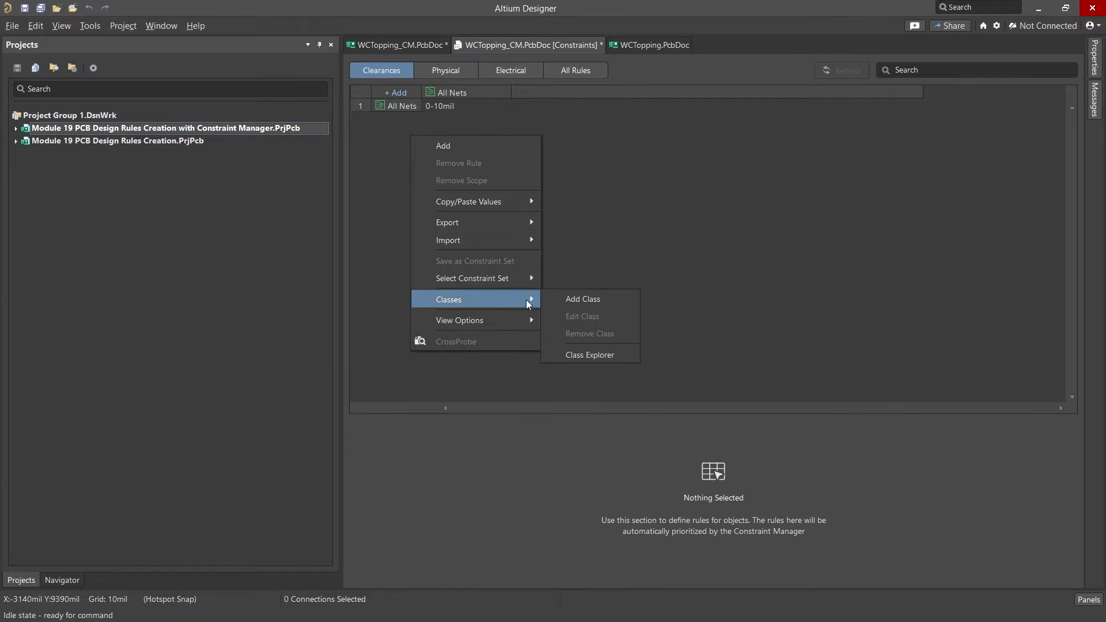
left_click(551, 299)
type("Power Net Class")
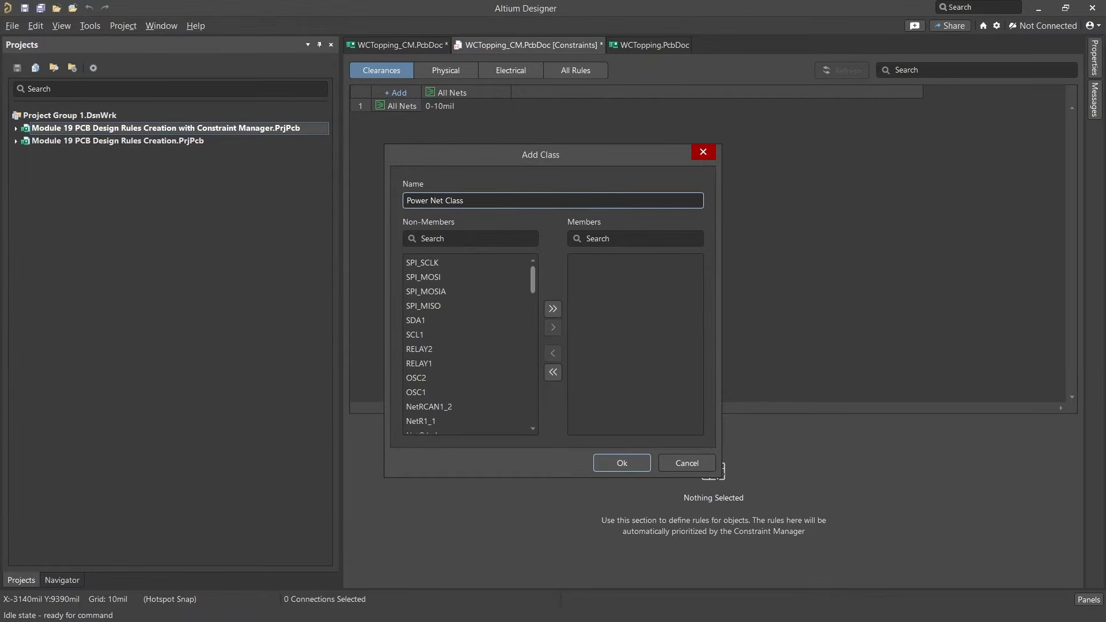
- Make the 3V3, 3V3bd, 5V, 12V and GND nets members of Power Net Class and create the class
left_click_drag(537, 266, 535, 387)
left_click(498, 368)
left_click(553, 327)
scroll(533, 386, "down", 3)
left_click_drag(446, 377, 454, 416)
left_click(552, 327)
left_click(608, 463)
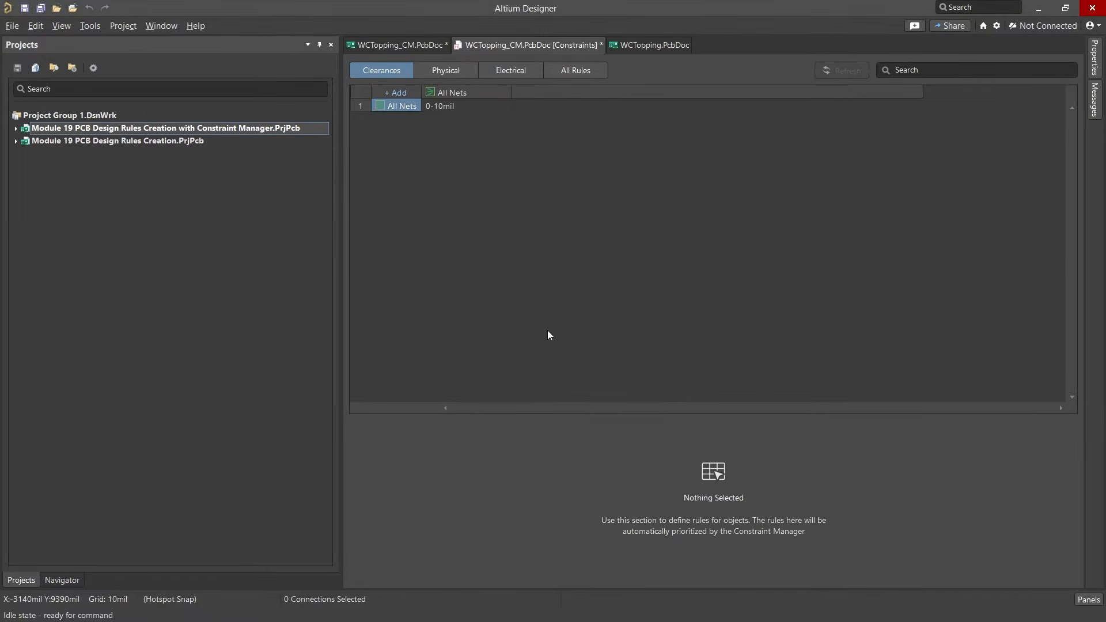
- Add Power Net Class to the clearance matrix, set its clearance to All Nets to 15 mil, and check it in the physical constraints
left_click(403, 93)
left_click(444, 174)
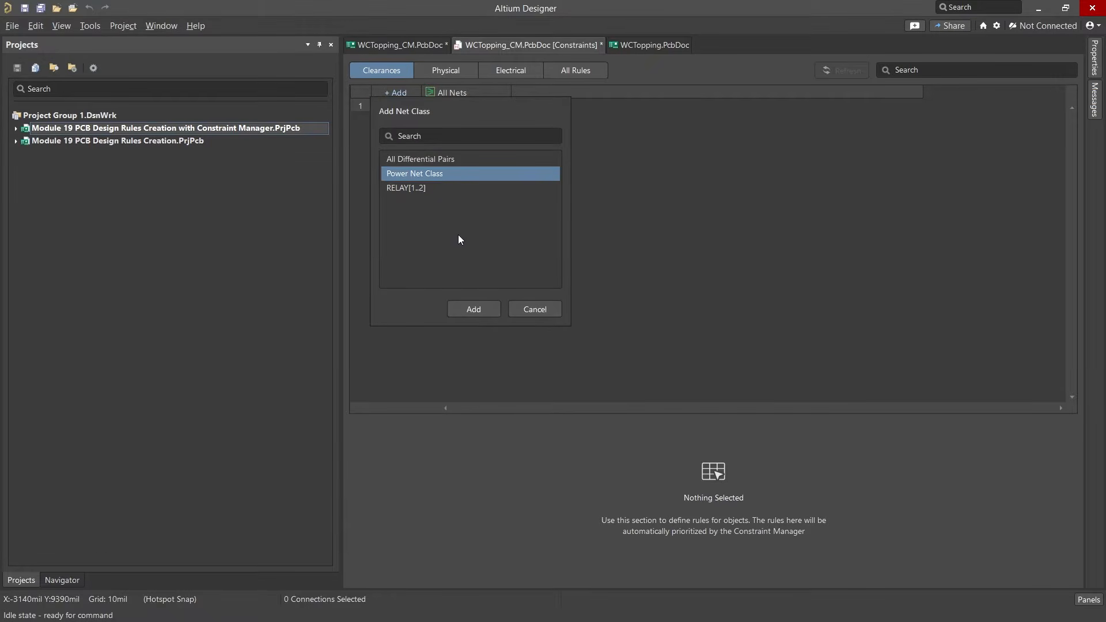
left_click(461, 310)
left_click(497, 119)
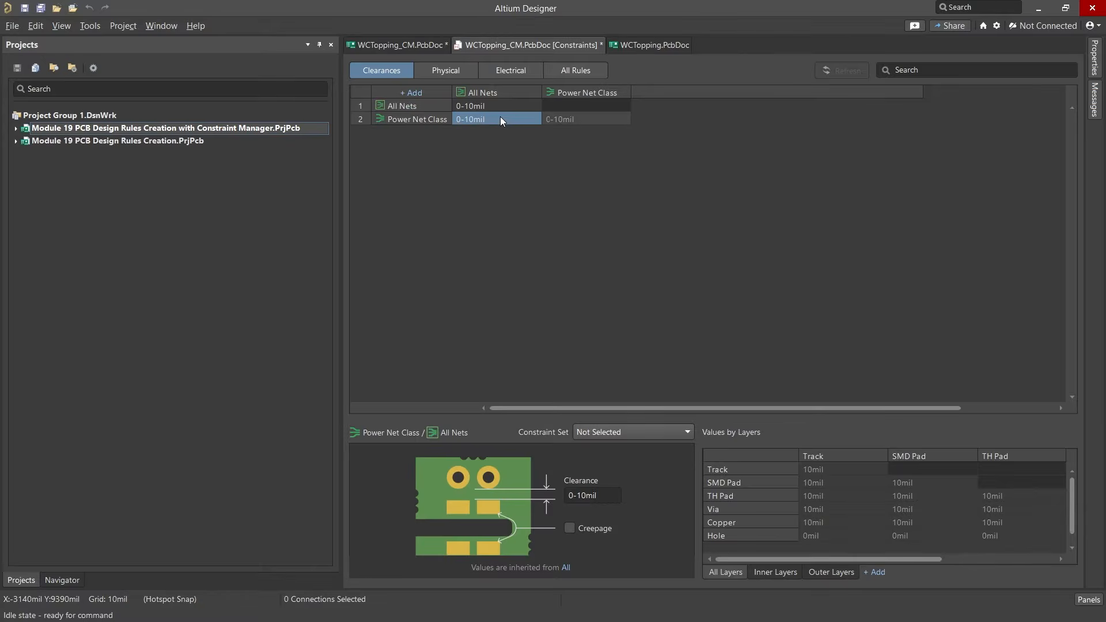
left_click(597, 493)
type("15mil")
key("Return")
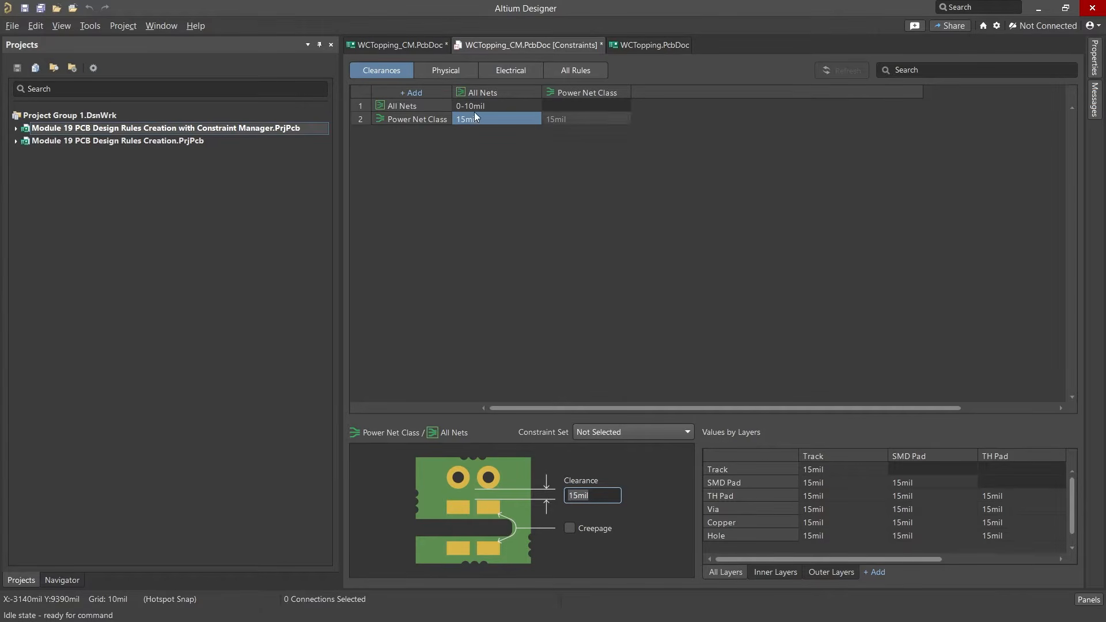
left_click(465, 69)
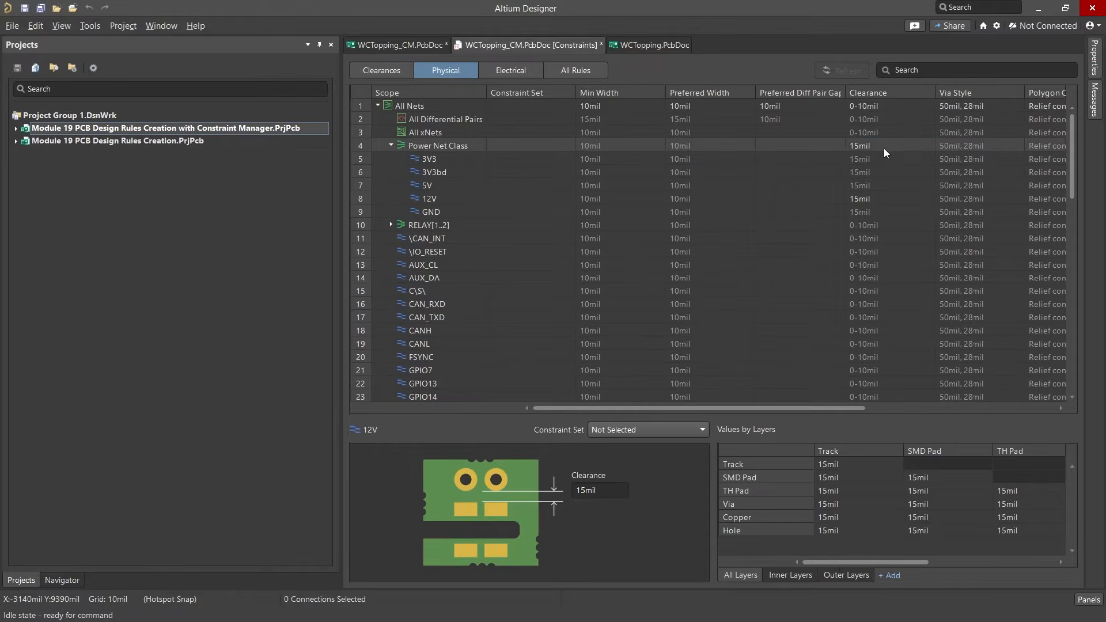
left_click(887, 147)
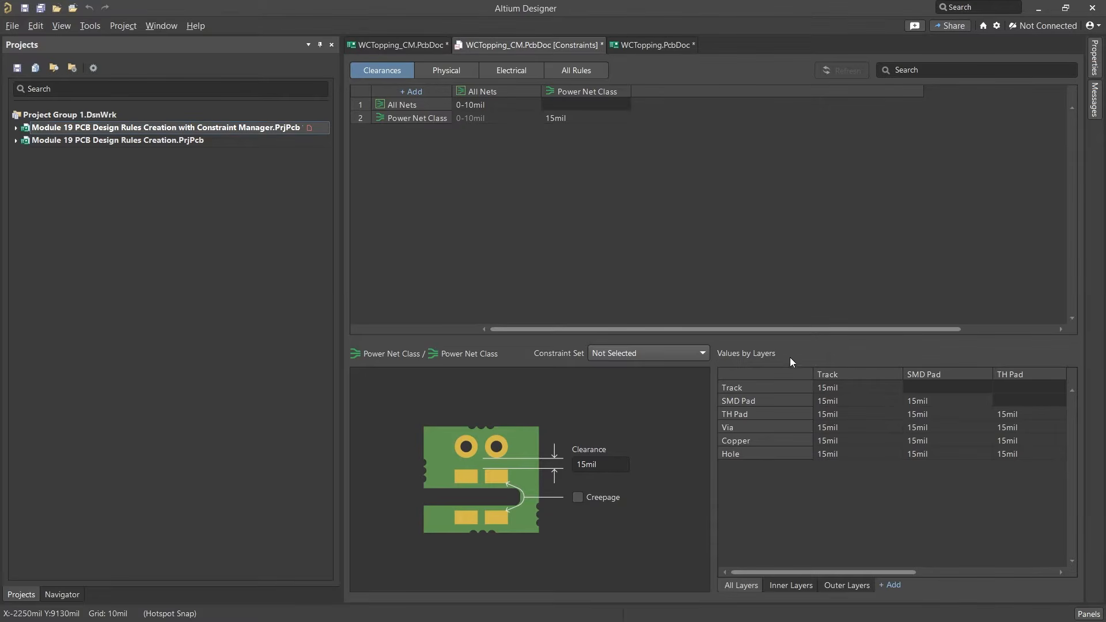
- Add a custom rule to the Routing Via Style class in the full rule list
left_click(601, 71)
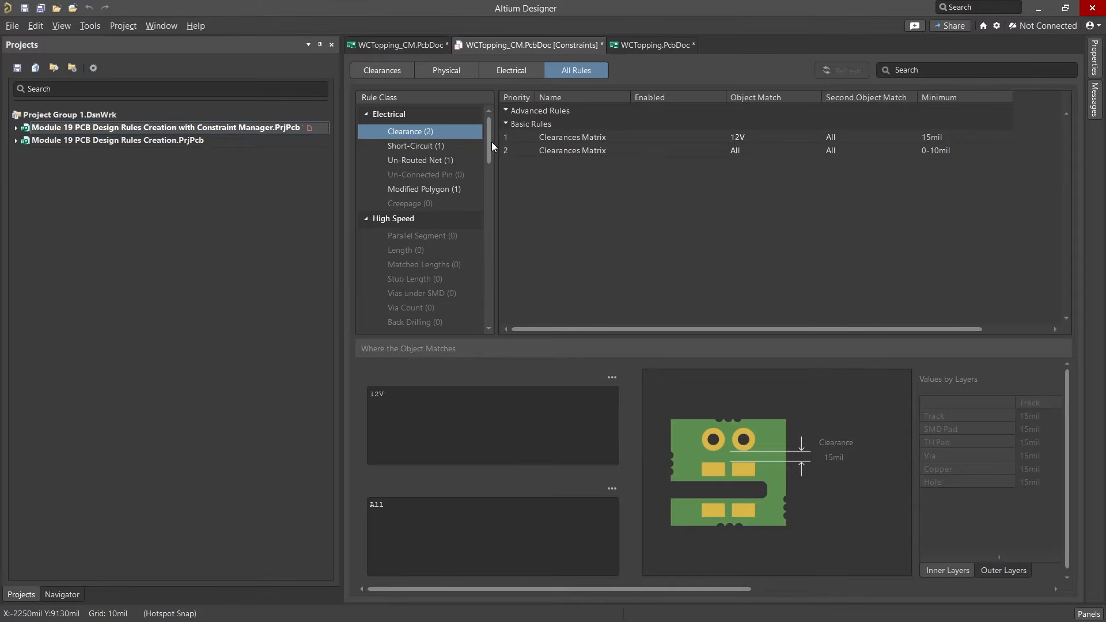
left_click_drag(489, 146, 493, 186)
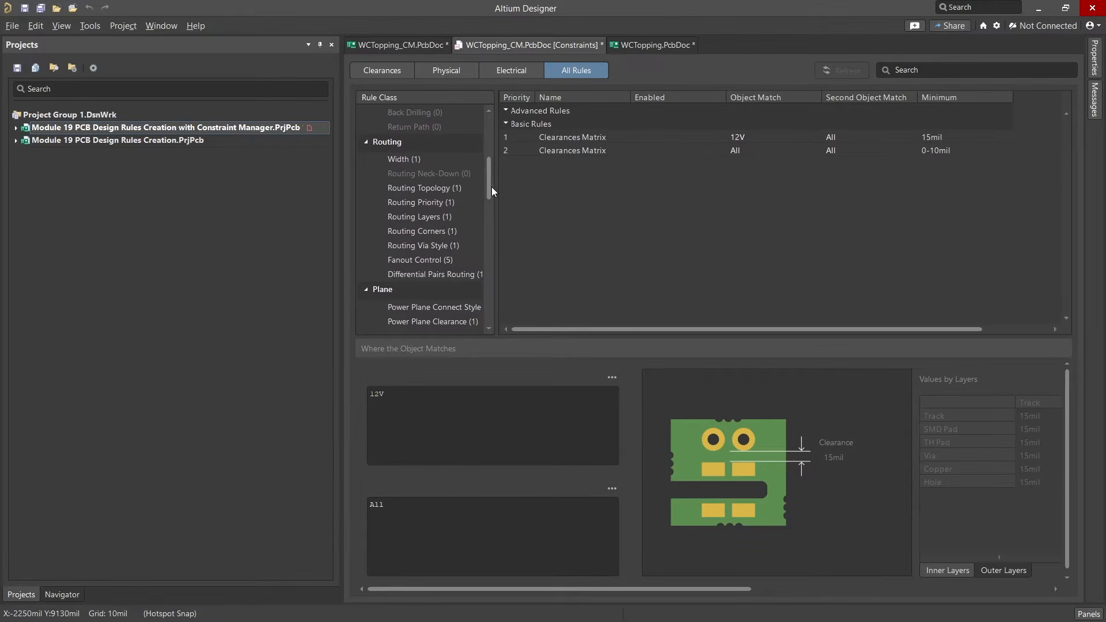
left_click(451, 248)
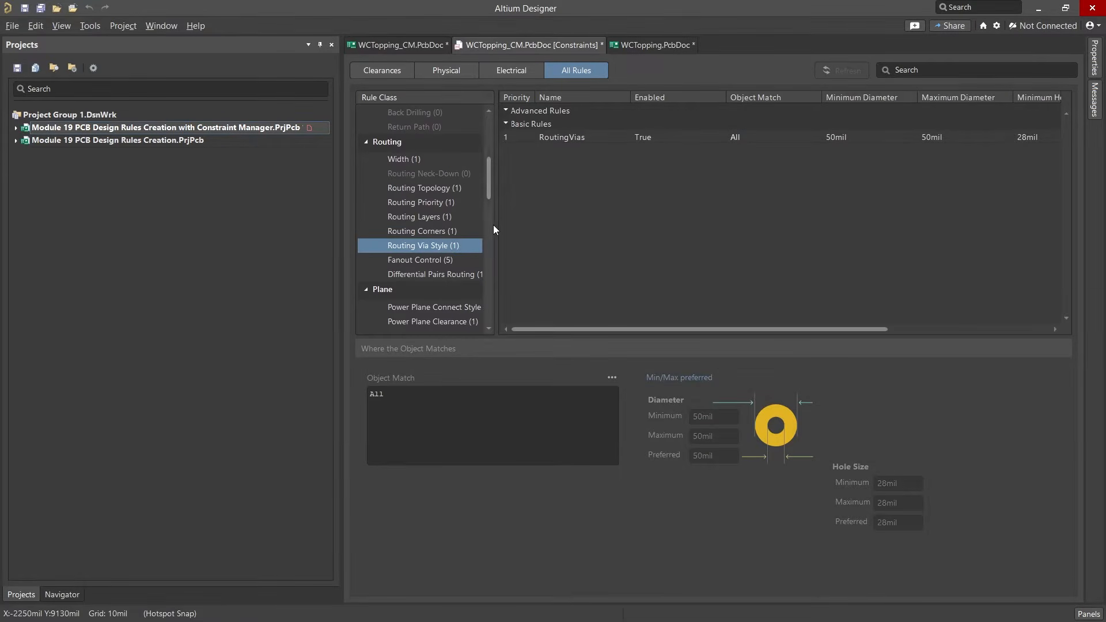
left_click(562, 174)
right_click(561, 174)
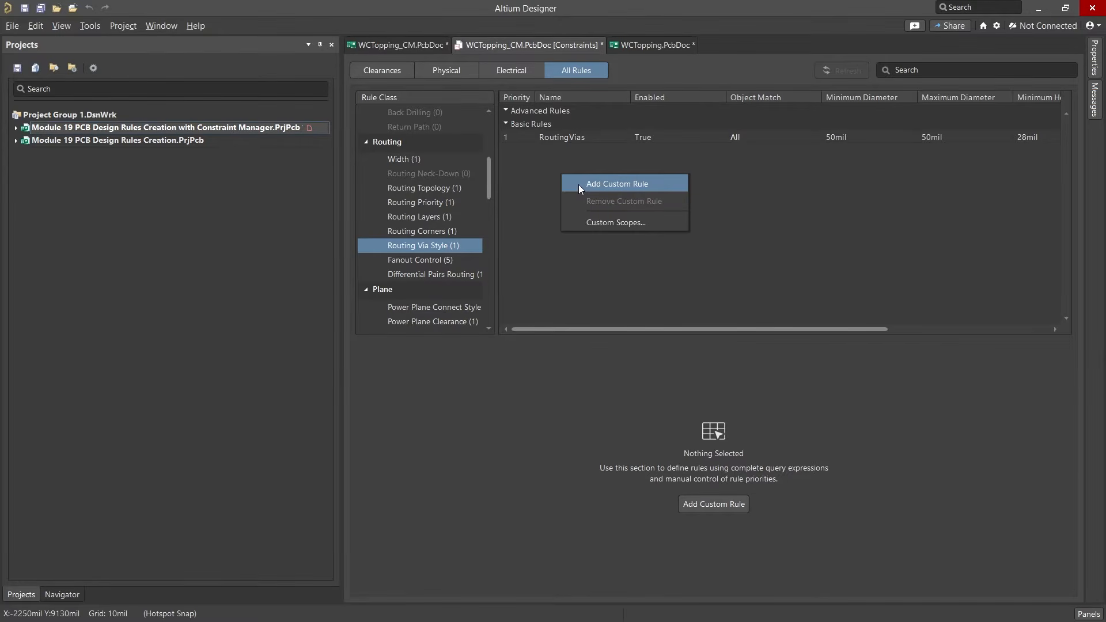
left_click(580, 185)
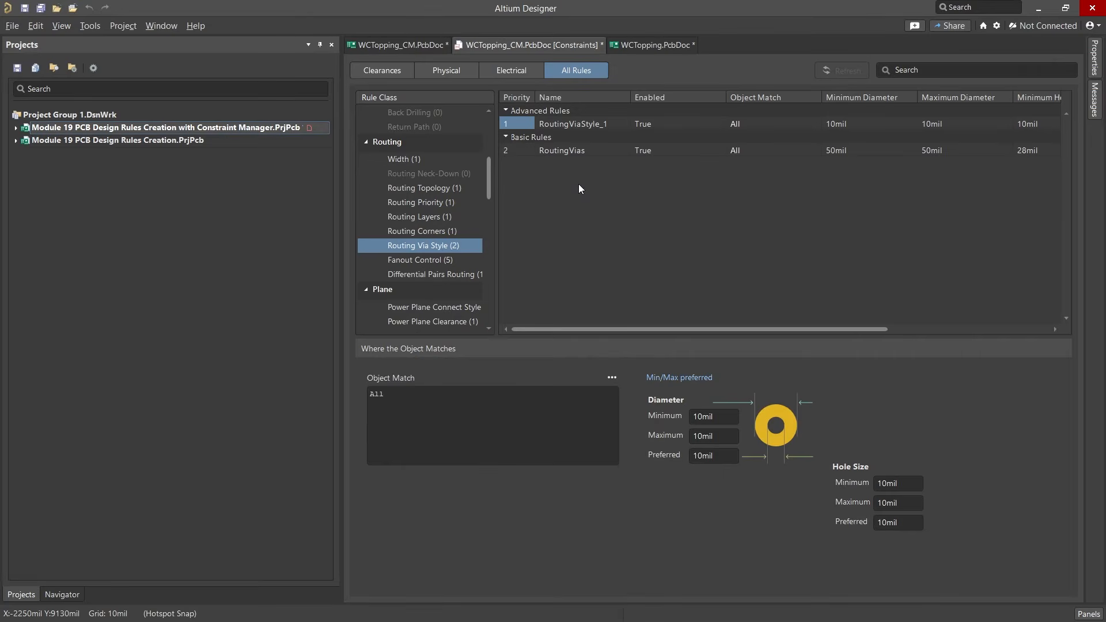
- Rename the new custom routing via rule as Custom Via Style
left_click(615, 121)
left_click(614, 121)
type("Custom")
type("a Style")
key("Return")
- Set the custom via rule's minimum diameter to 25 mil and maximum diameter to 40 mil, and enter its hole size limits
double_click(721, 417)
type("25")
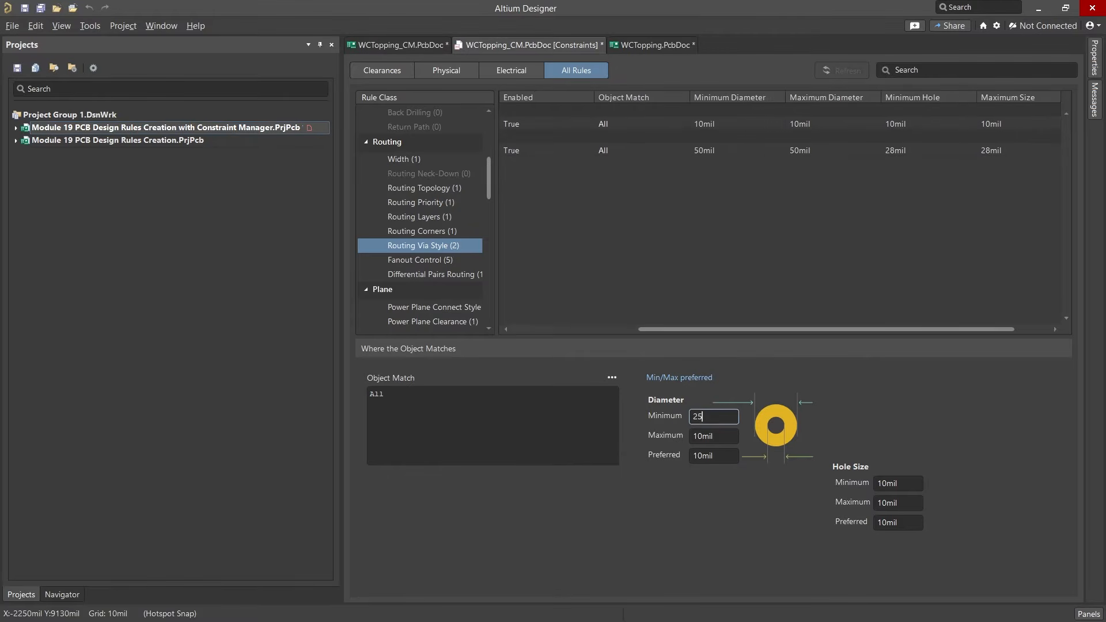
key("Return")
double_click(890, 483)
double_click(721, 437)
type("40")
double_click(903, 505)
type("20")
key("Tab")
type("30")
double_click(902, 522)
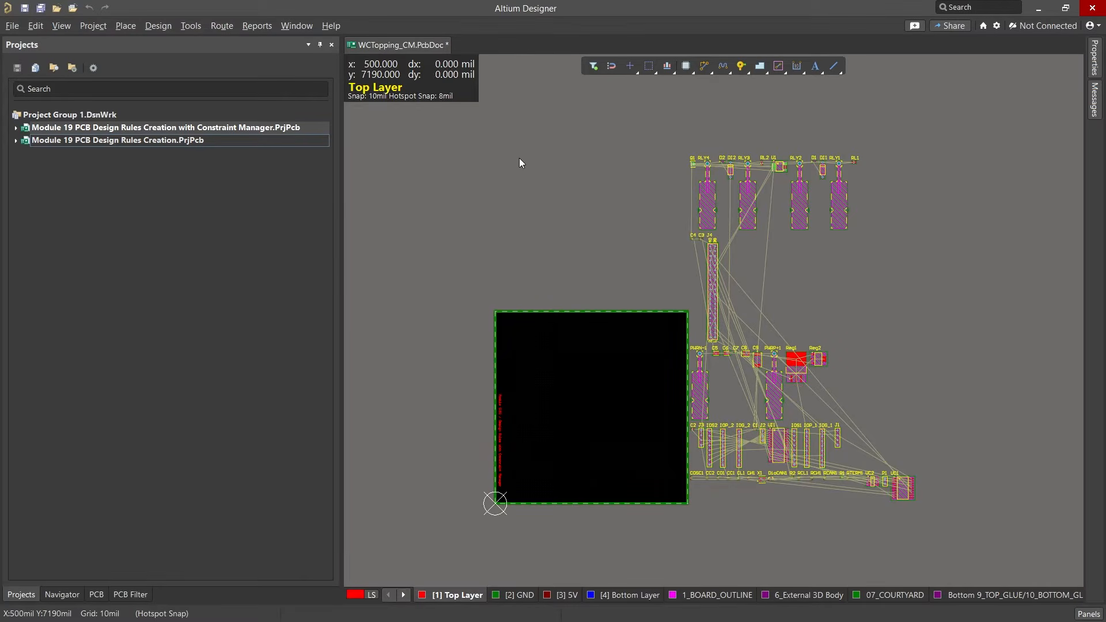
- Jump to component RLY2 on the WCTopping_CM board
key("j")
type("c")
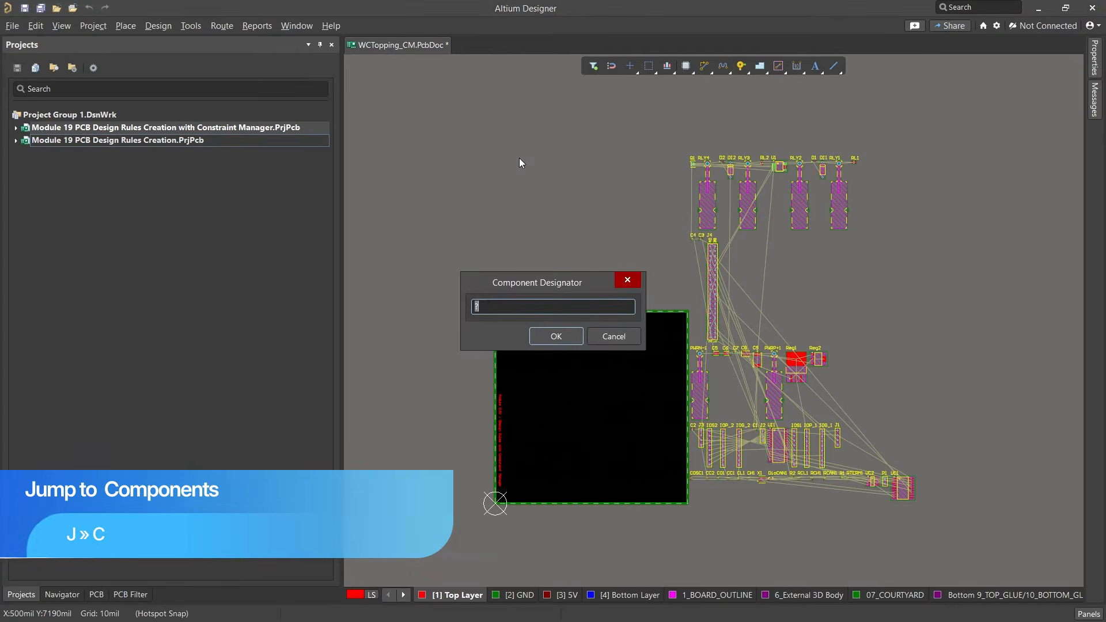
type("rly2")
key("Return")
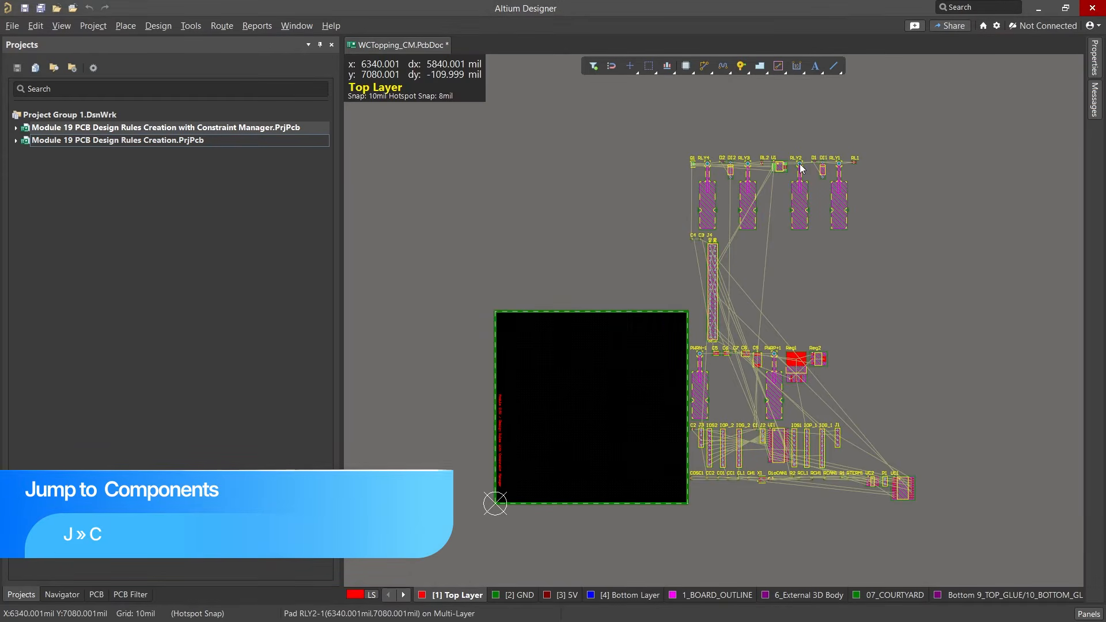
scroll(803, 171, "up", 3, "ctrl")
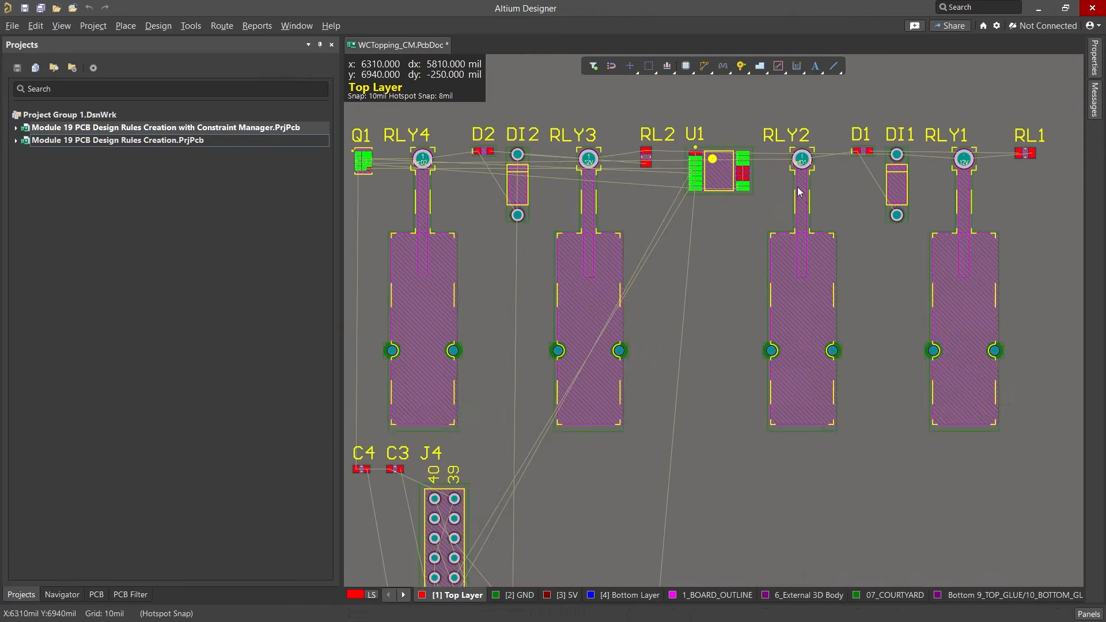
- Find all components similar to RLY2, matching object kind Component and the same footprint, Anderson_BLK_RHT_BOT
left_click(803, 192)
right_click(803, 193)
left_click(862, 203)
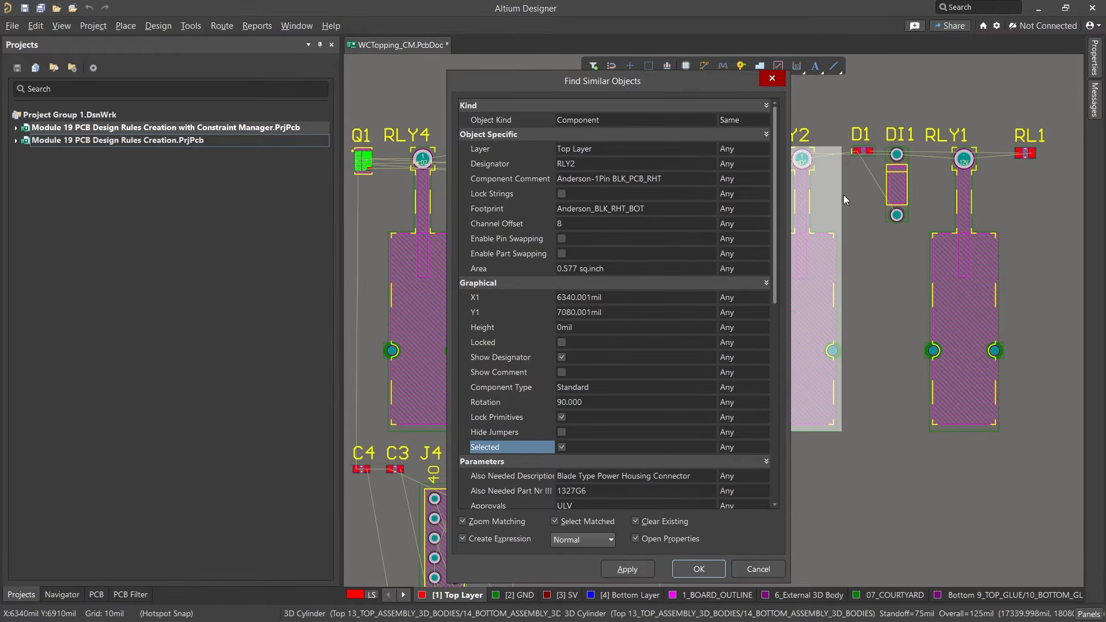
left_click(765, 119)
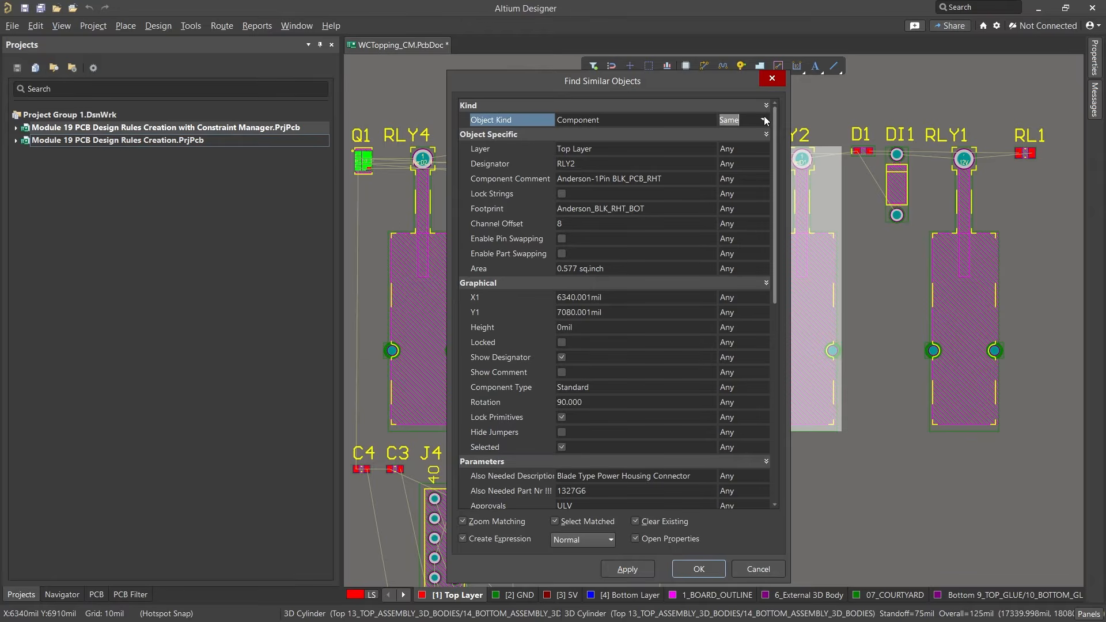
left_click(765, 214)
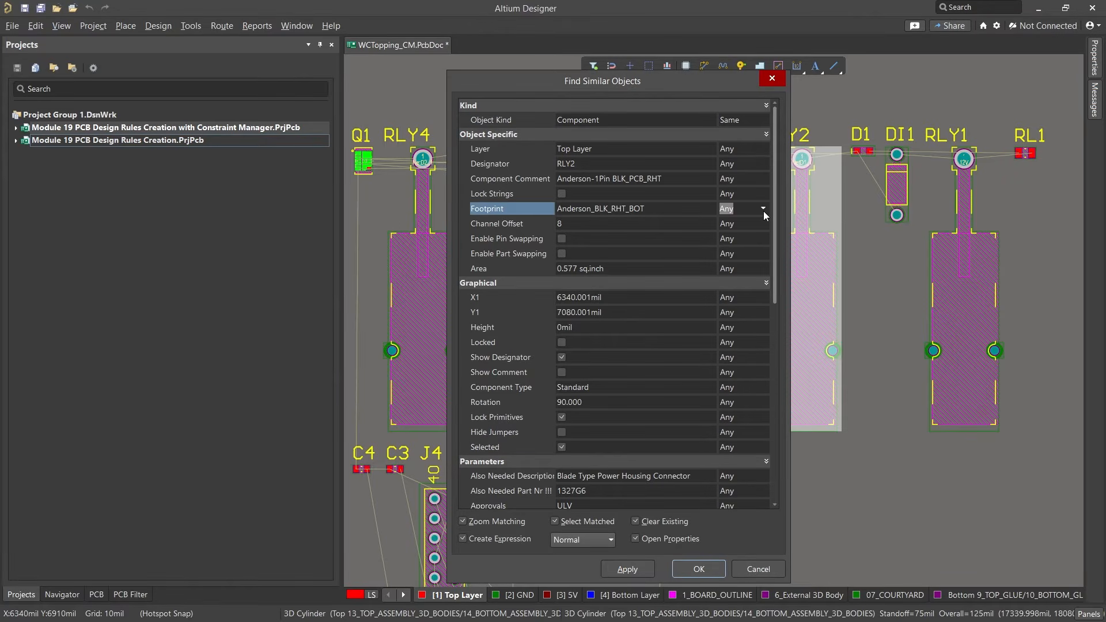
left_click(763, 211)
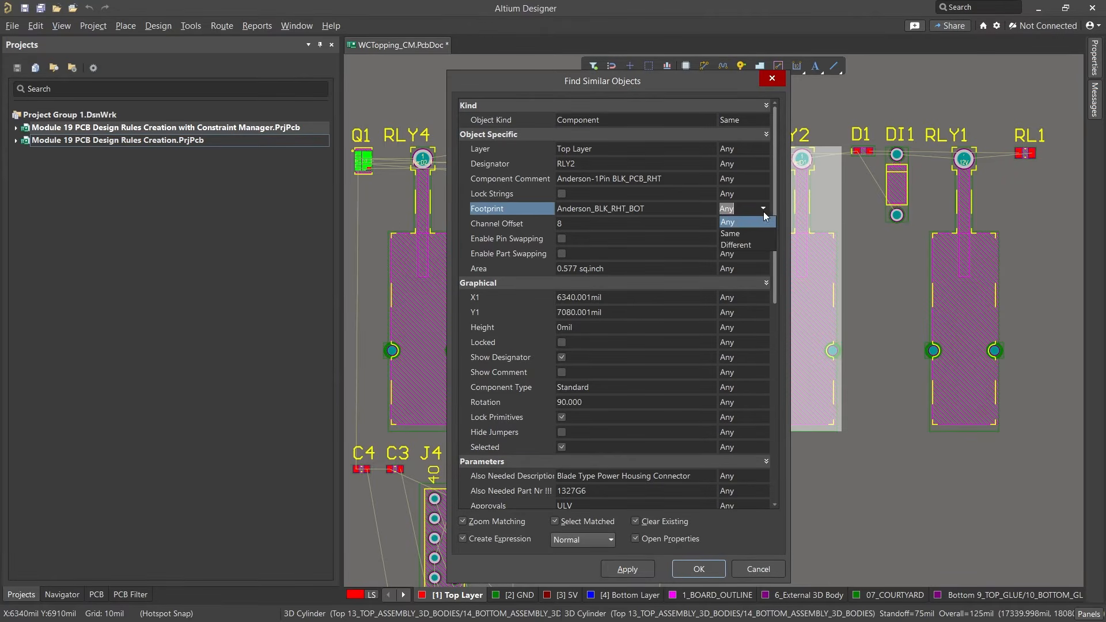
left_click(763, 234)
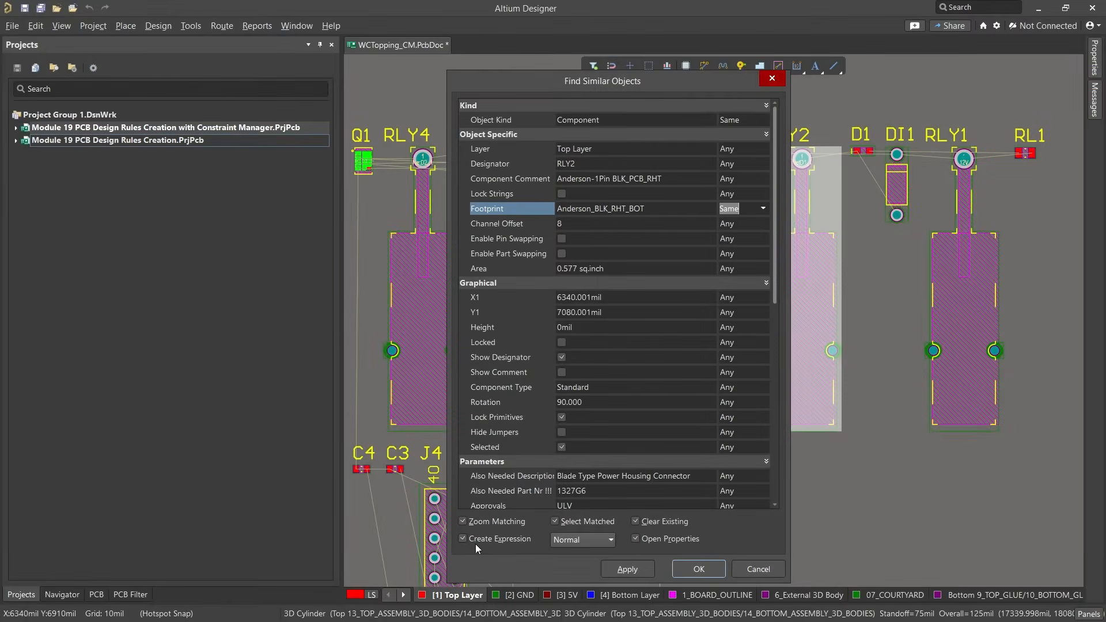
left_click(683, 565)
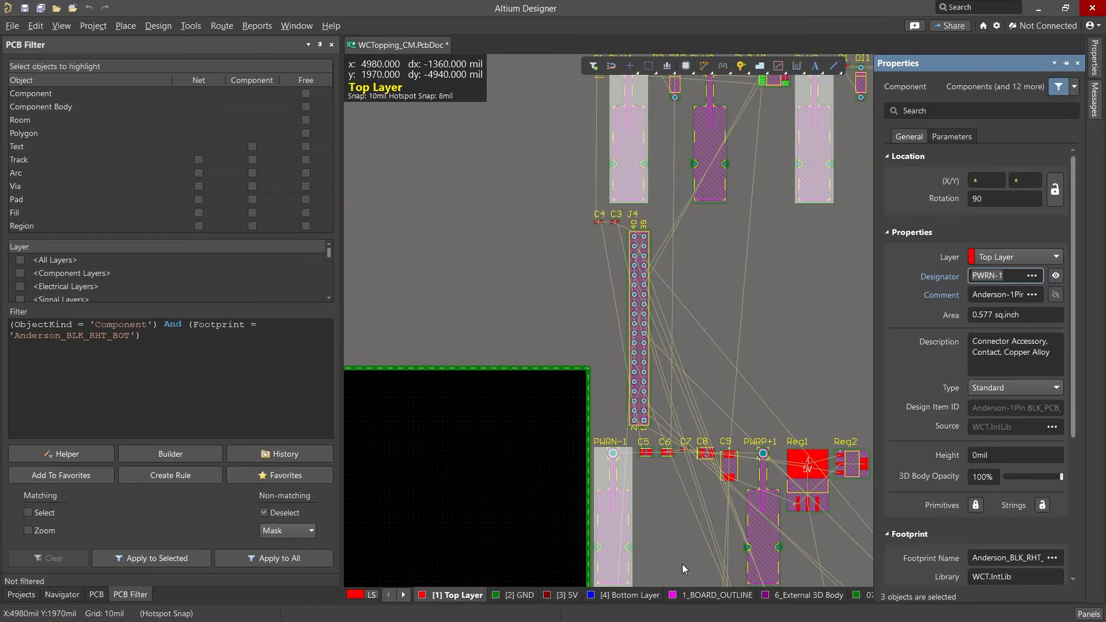
- Create a Component Clearance Constraint rule from the filter expression for Anderson_BLK_RHT_BOT components
scroll(682, 565, "down", 1, "ctrl")
right_click_drag(676, 550, 647, 505)
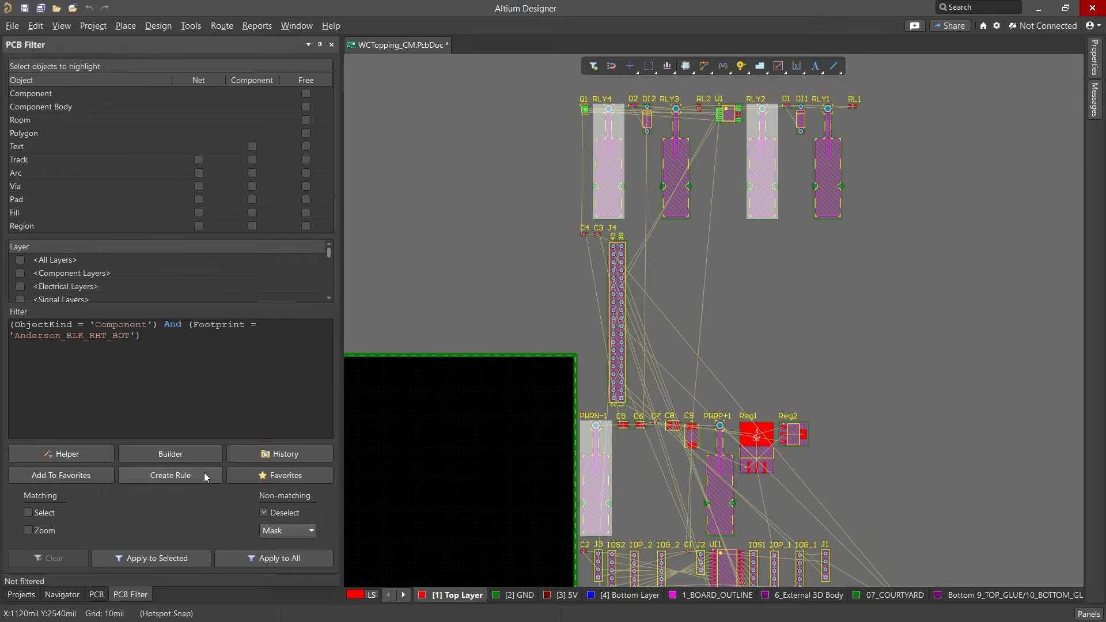
left_click(204, 476)
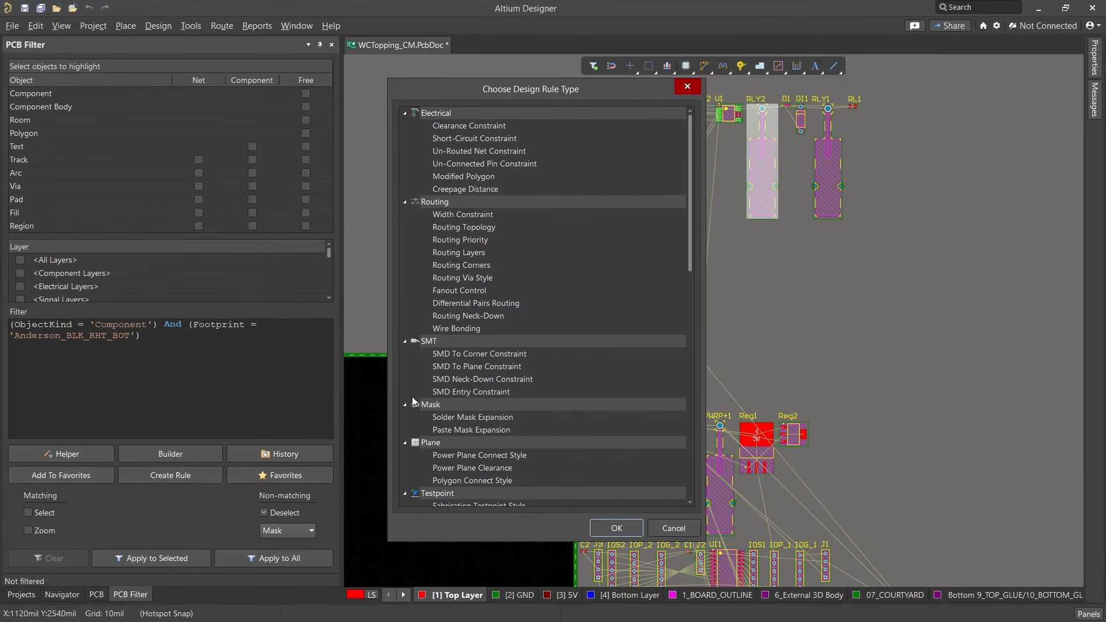
scroll(568, 328, "down", 12)
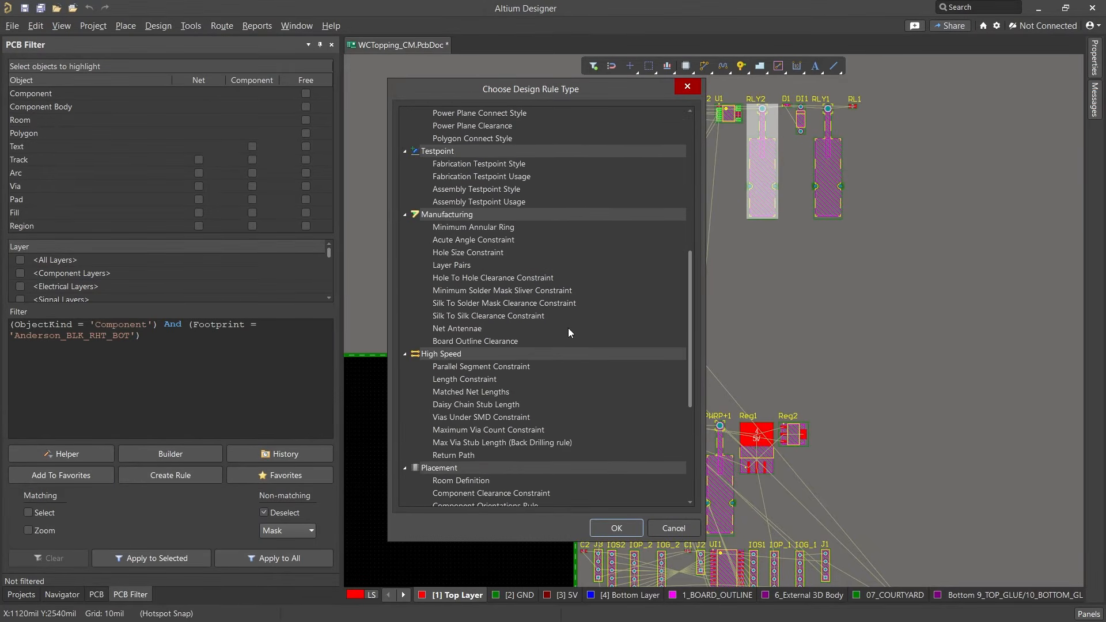
scroll(576, 333, "down", 2)
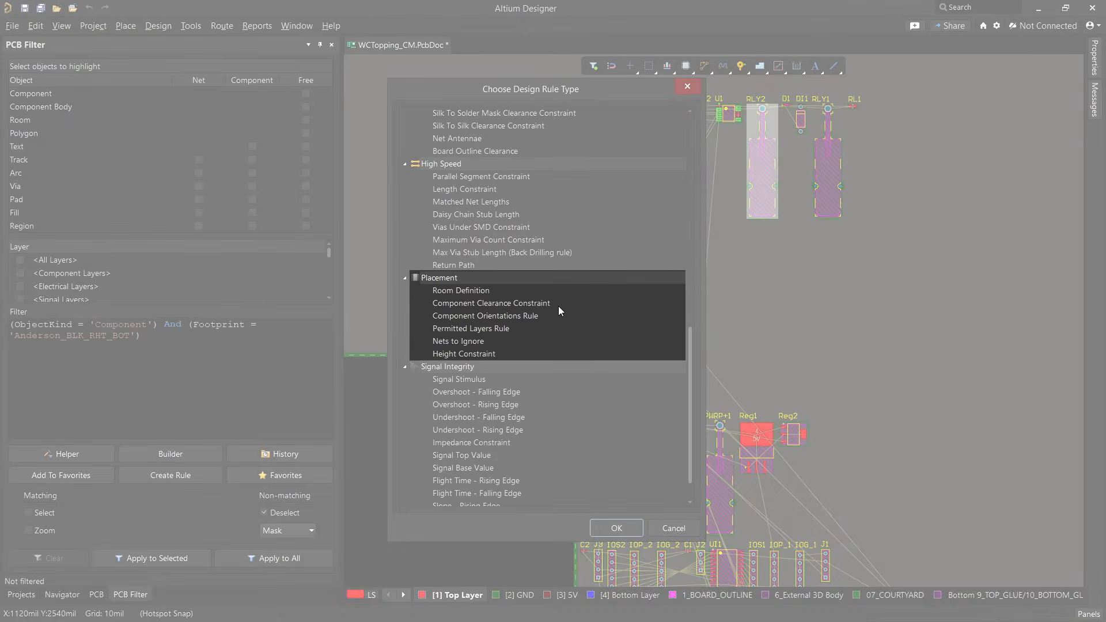
left_click(557, 305)
double_click(556, 304)
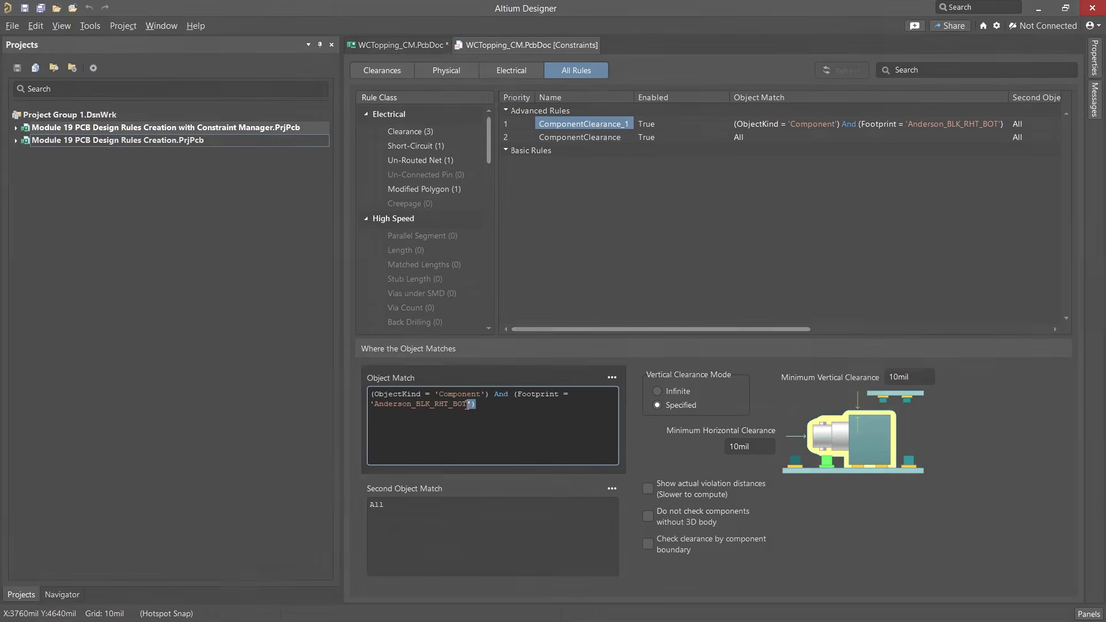
- Copy the first object query into the new rule's second object match, with the footprint changed to Anderson_RED_RHT_BOT
left_click_drag(476, 405, 370, 396)
key("ctrl+c")
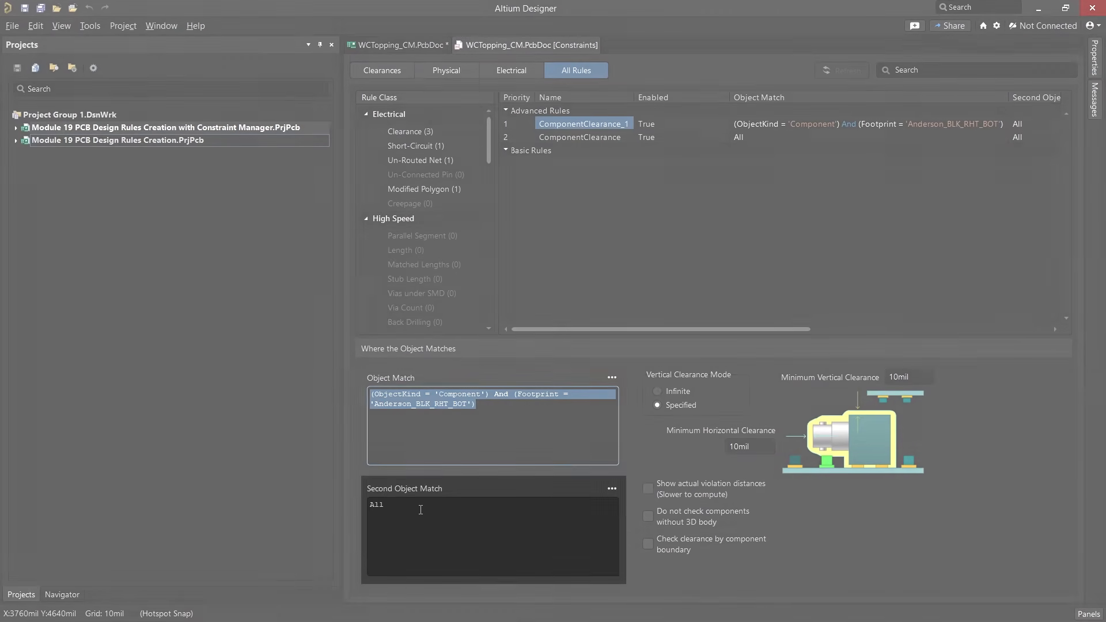
left_click_drag(420, 509, 369, 507)
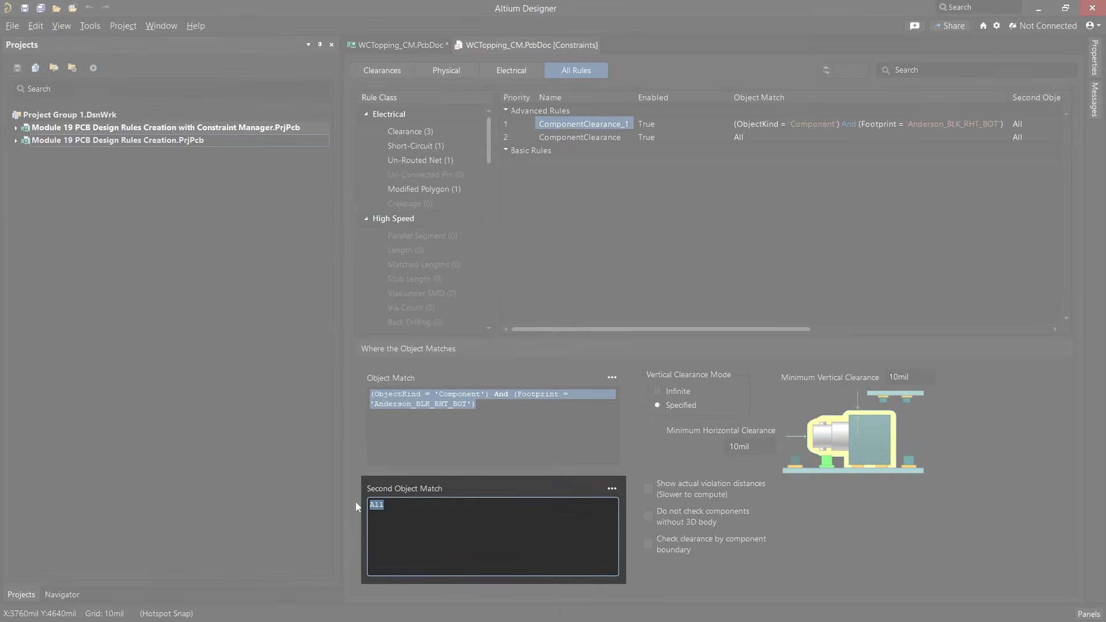
key("ctrl+v")
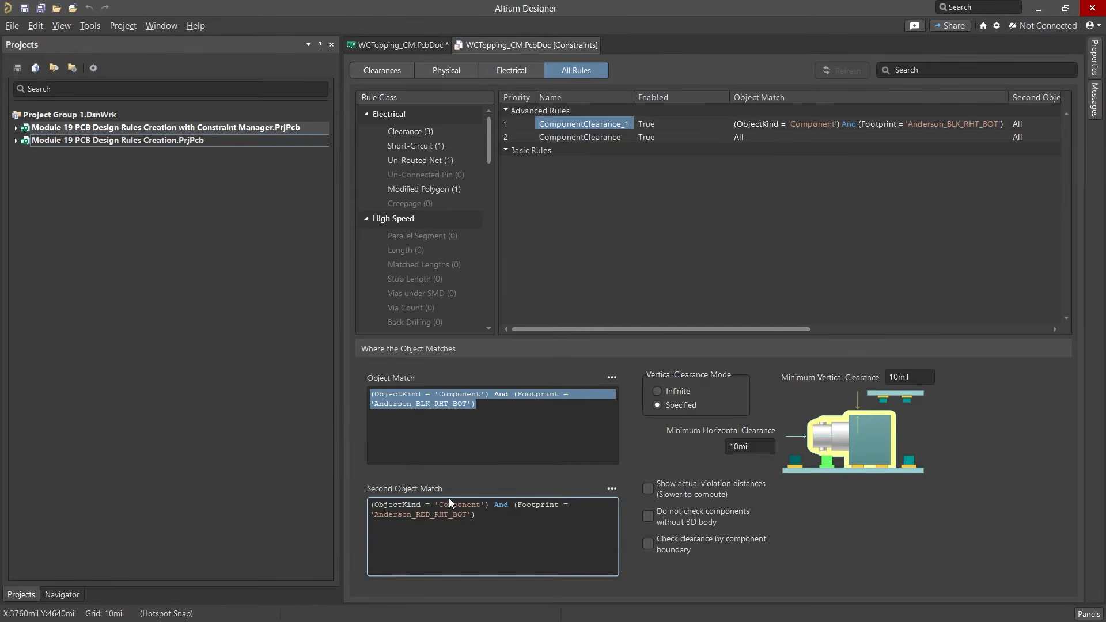
left_click(486, 518)
- Rename the new component clearance rule as Anderson and set its minimum horizontal clearance to 100 mil
double_click(612, 120)
type("Anderson")
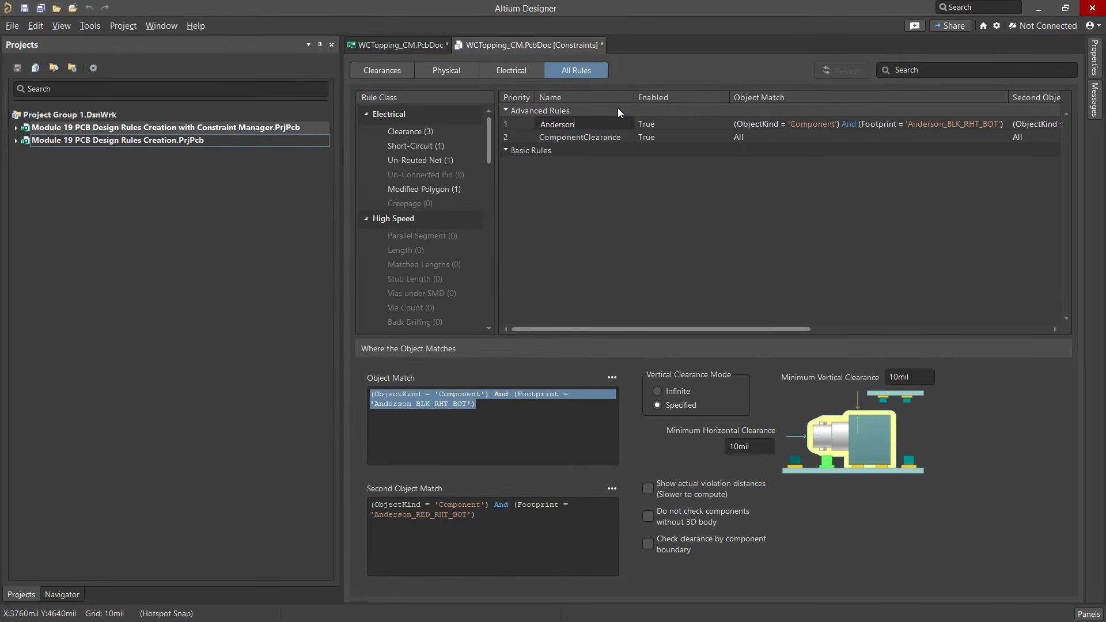
key("Return")
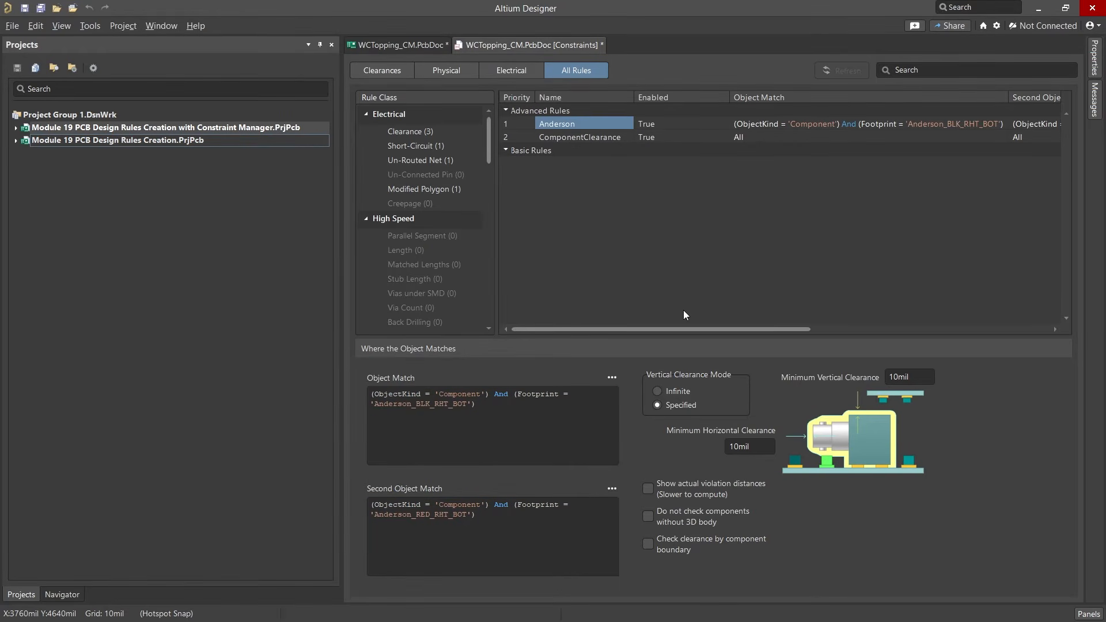
left_click(753, 443)
type("100mil")
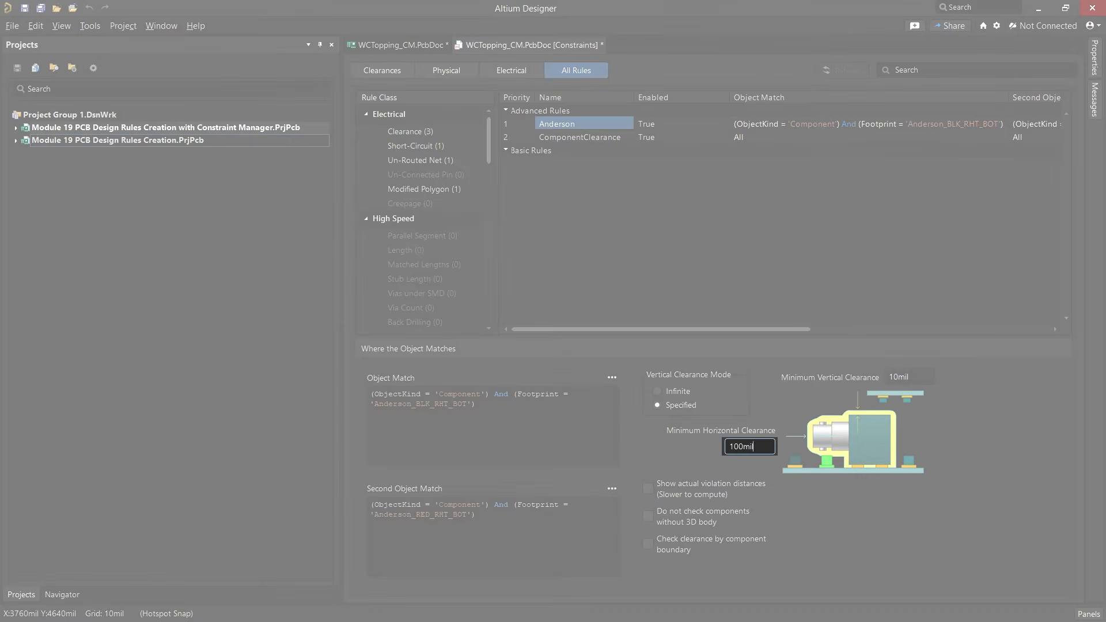
key("Return")
- Add another custom component clearance rule and name it Anderson2
left_click(595, 190)
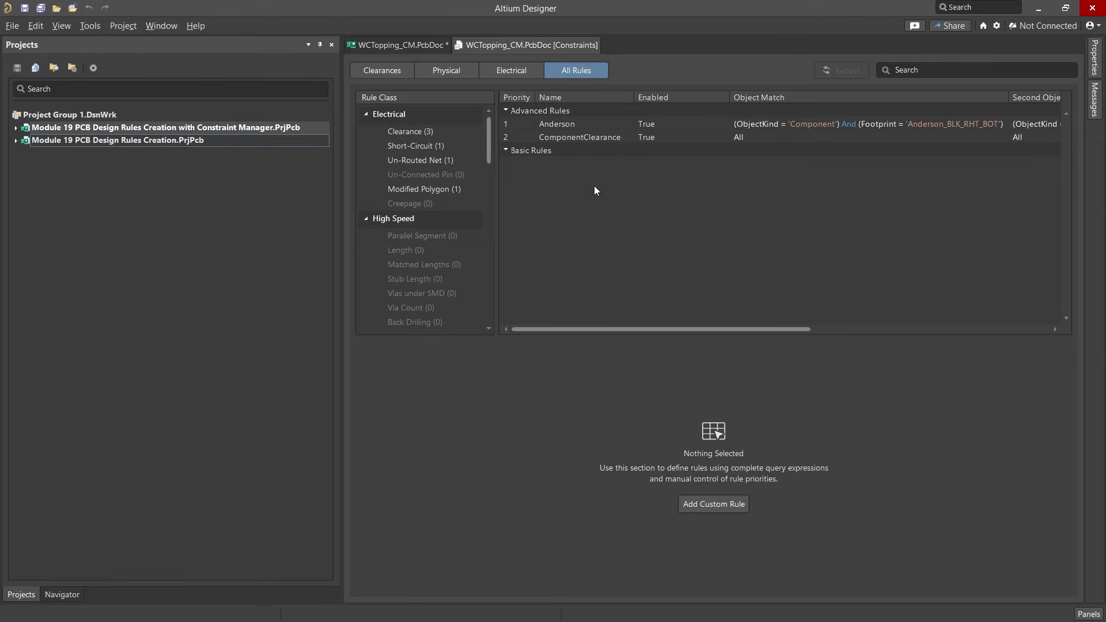
right_click(596, 191)
left_click(617, 199)
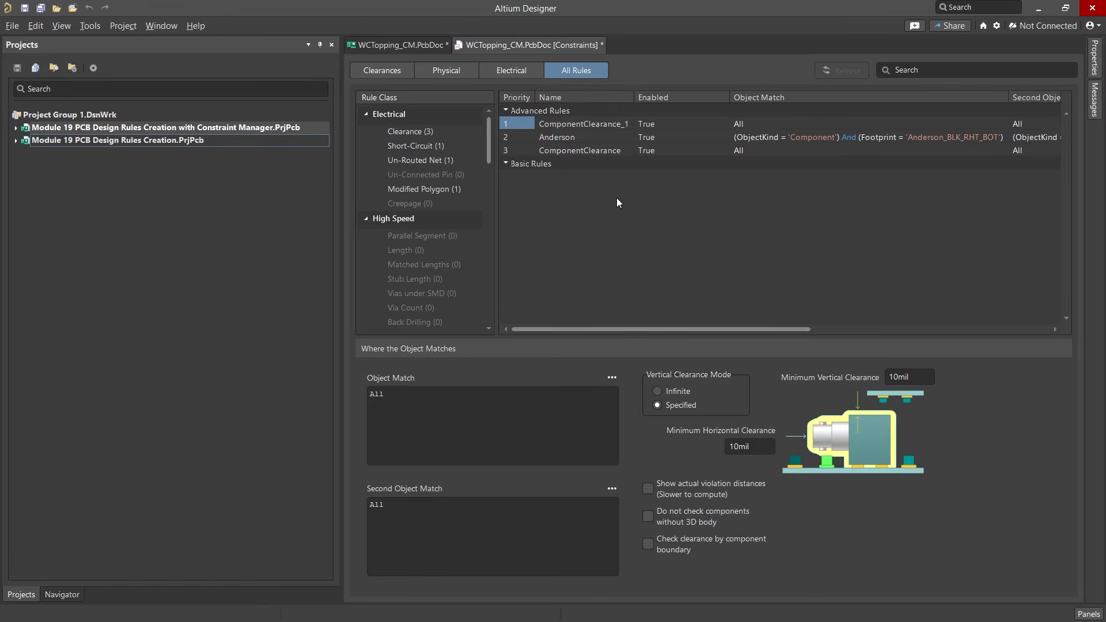
double_click(604, 123)
type("Anderson2")
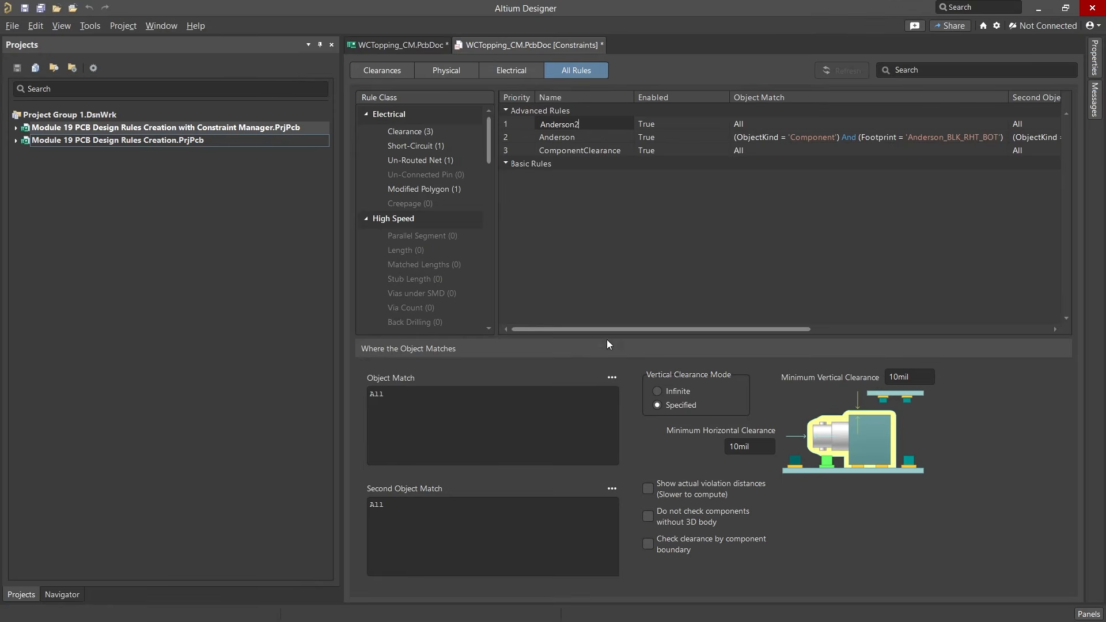
- Build Anderson2's first object match with the Query Builder as Associated with Footprint Anderson_BLK_RHT_BOT
left_click(612, 378)
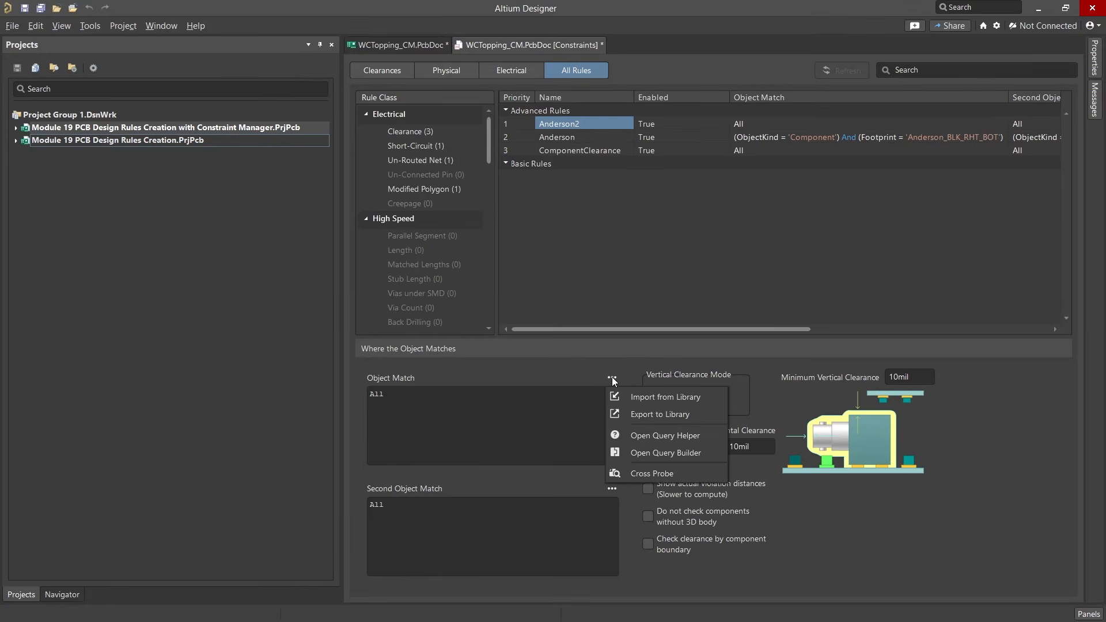
left_click(627, 453)
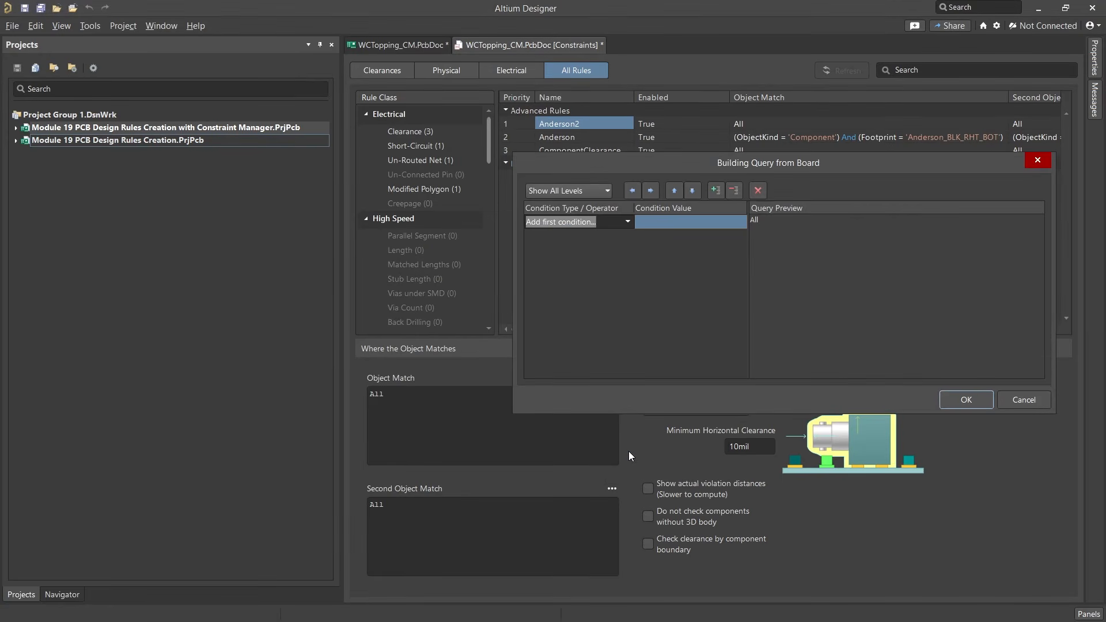
left_click(627, 223)
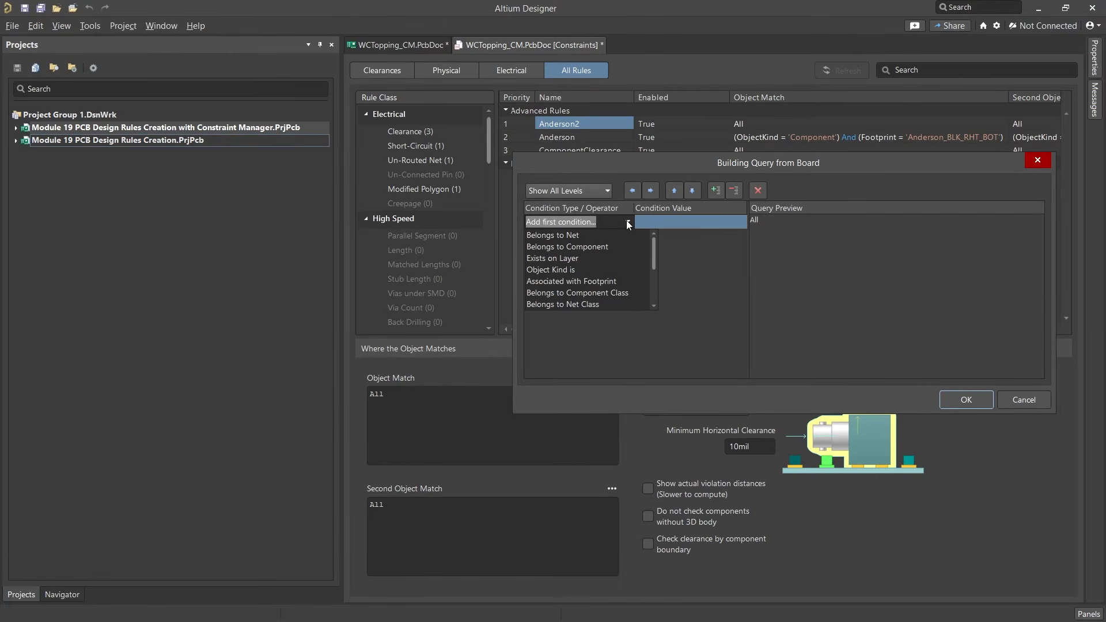
left_click(633, 281)
left_click(722, 223)
left_click(741, 222)
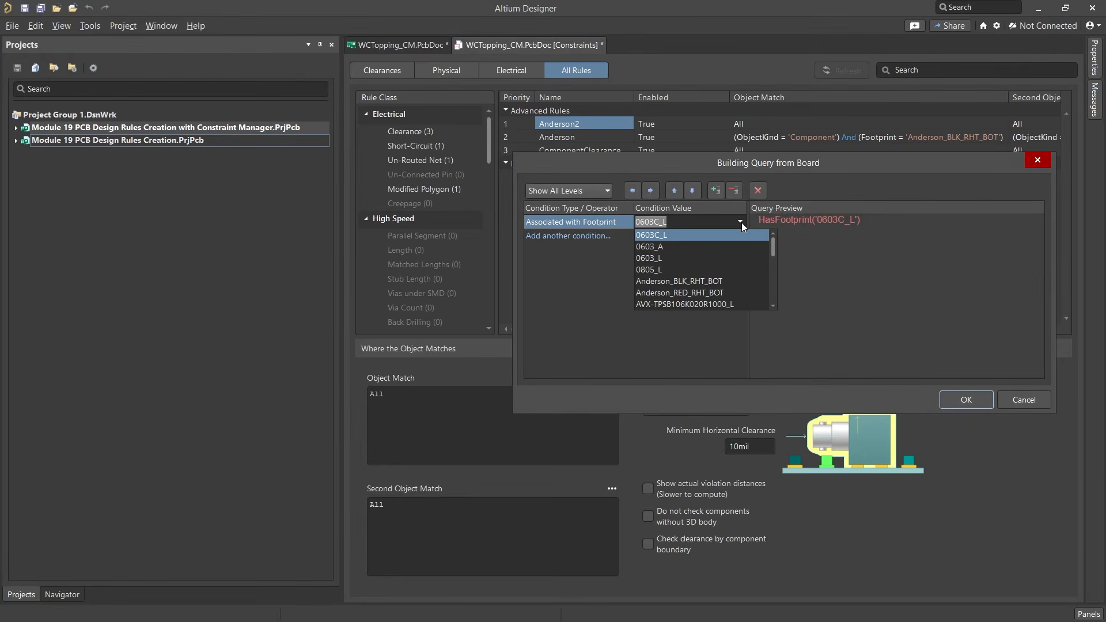
left_click(743, 282)
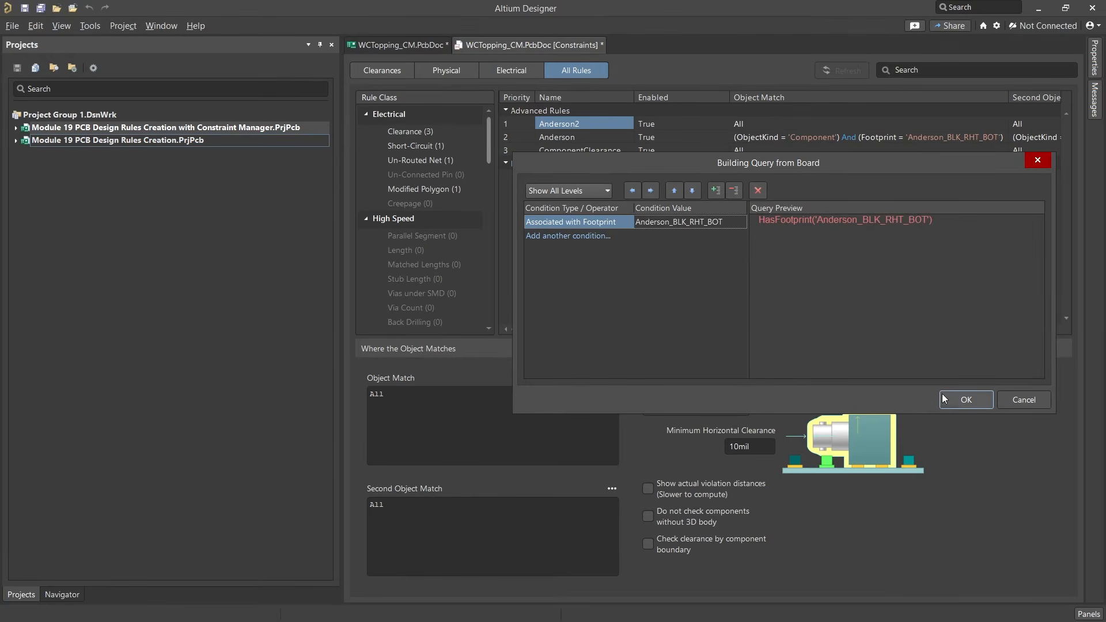
left_click(965, 400)
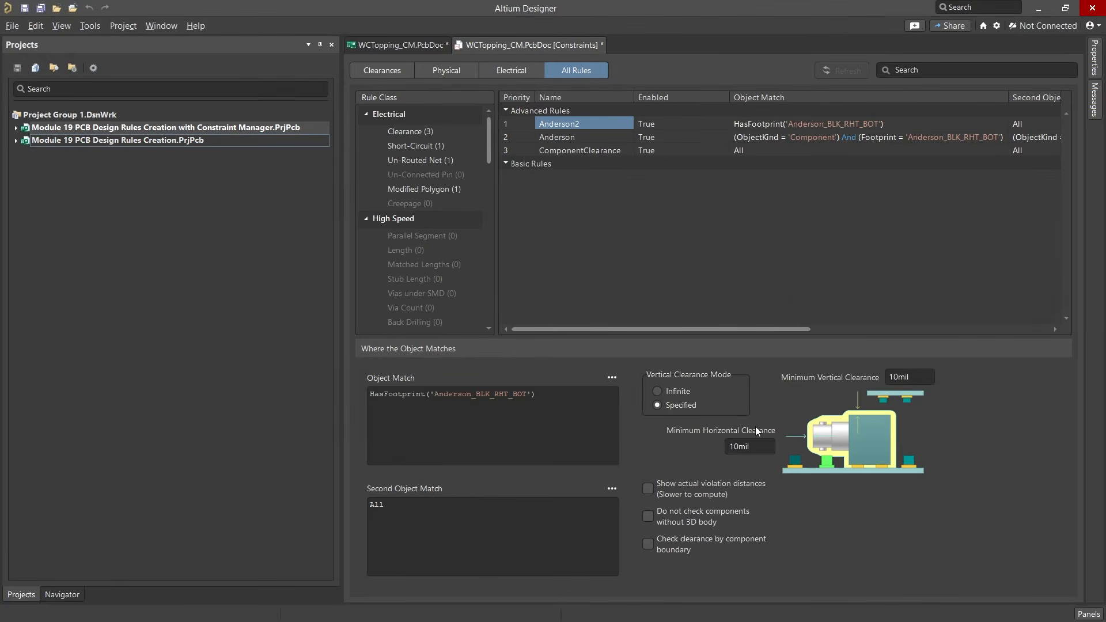
- Build Anderson2's second object match with the Query Builder as Associated with Footprint Anderson_RED_RHT_BOT
left_click(611, 490)
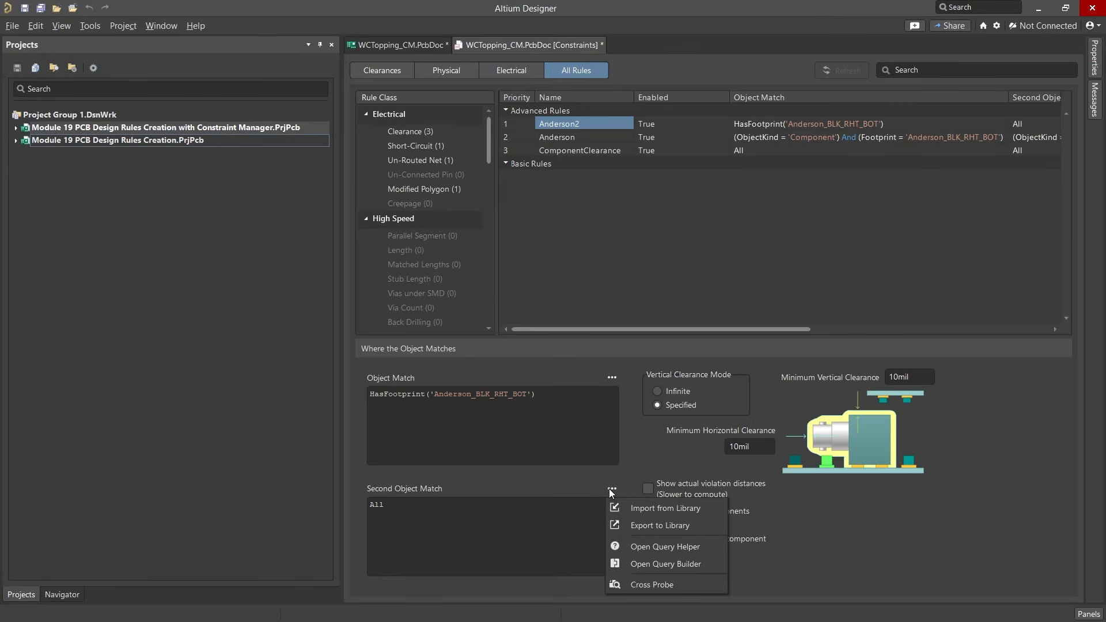
left_click(630, 565)
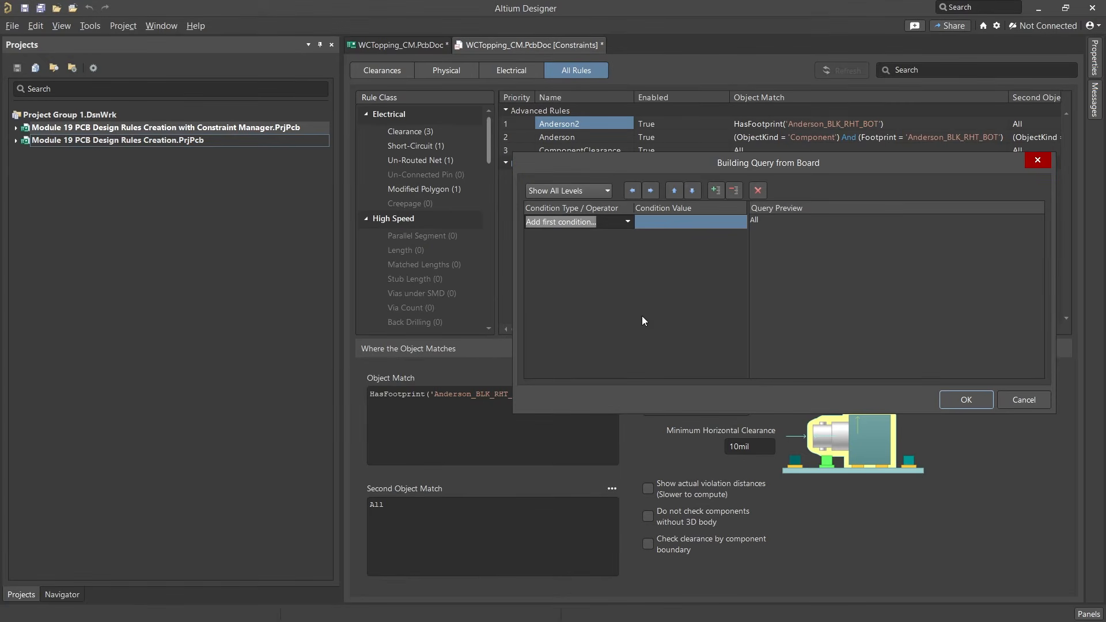
left_click(629, 222)
left_click(640, 278)
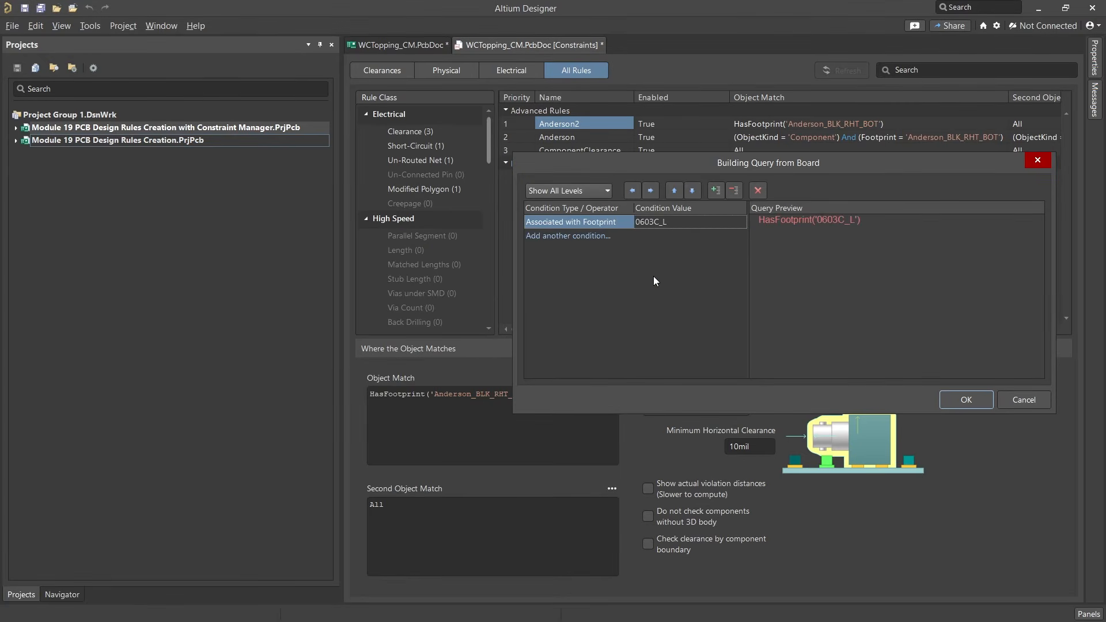
left_click(738, 221)
left_click(738, 294)
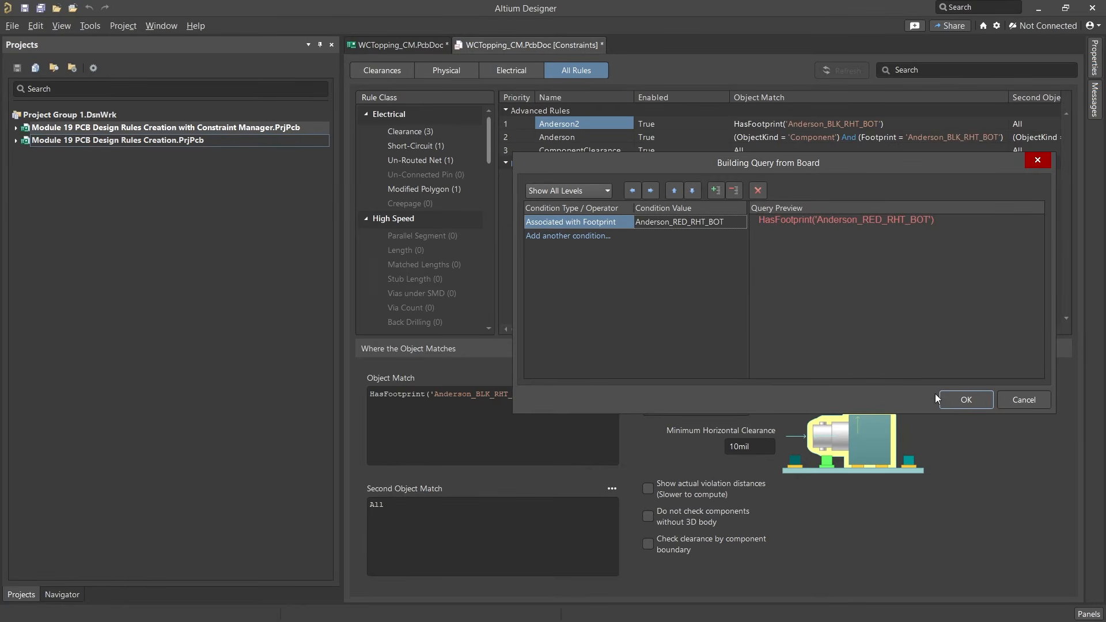
left_click(952, 398)
- Set Anderson2's minimum horizontal clearance to 100 mil and save the constraints document
left_click(756, 447)
type("100mil")
key("Return")
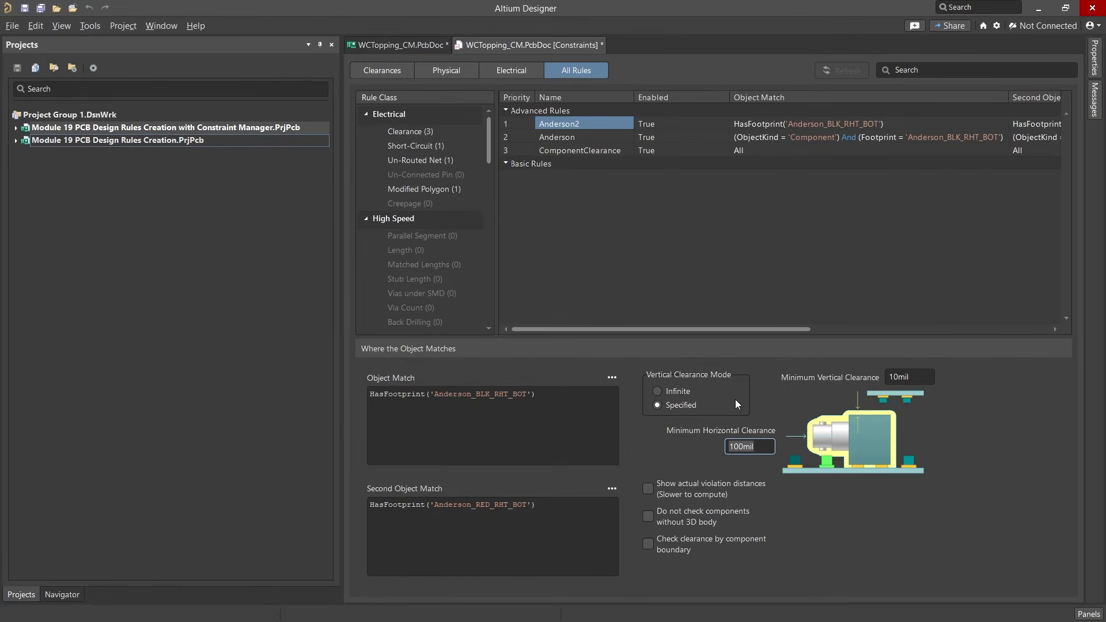
left_click(25, 9)
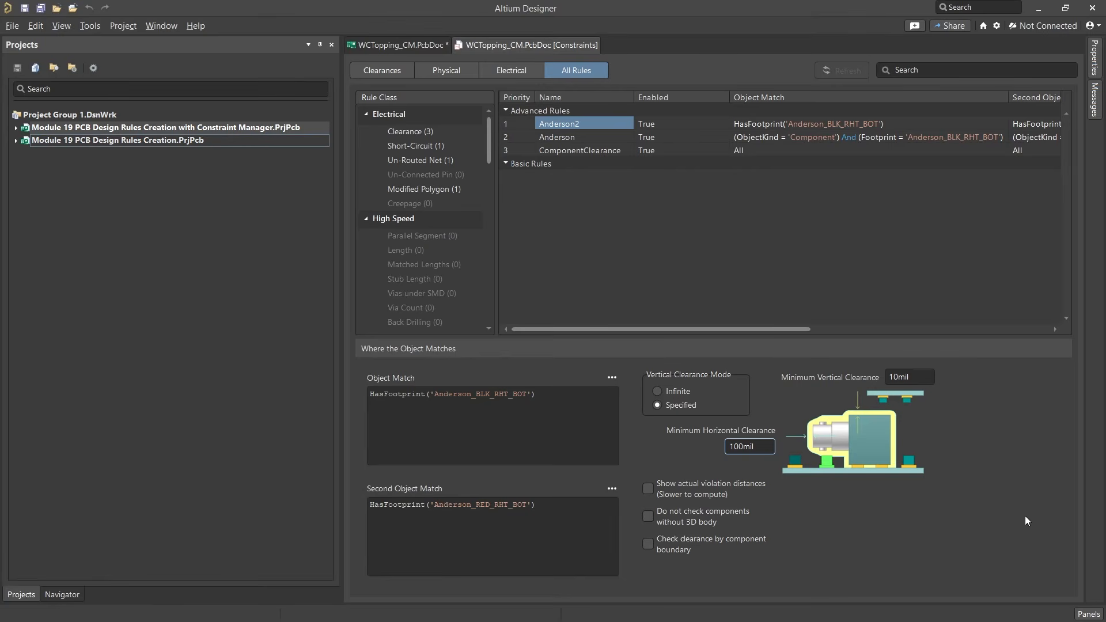
- Check the Online DRC setting in the PCB Editor general preferences and accept the preferences
left_click(996, 26)
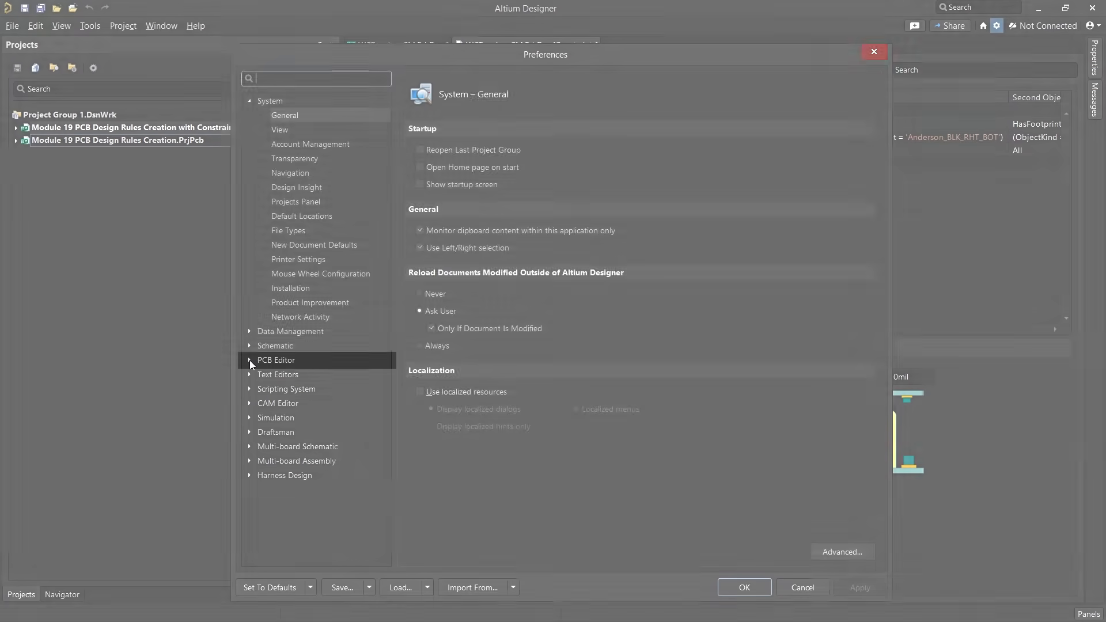
left_click(250, 361)
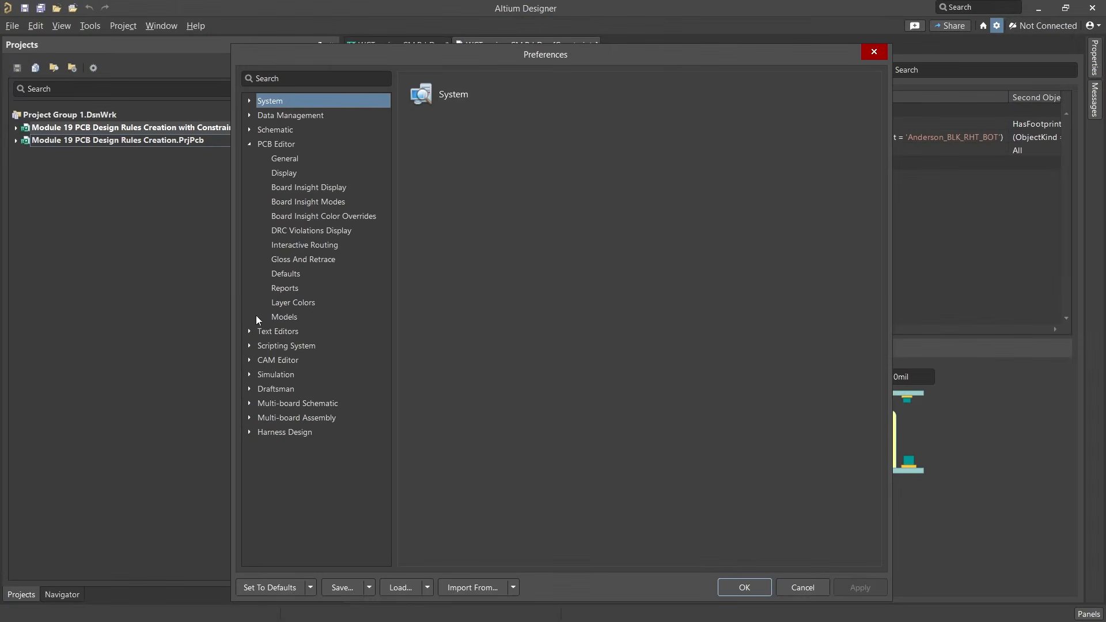
left_click(296, 158)
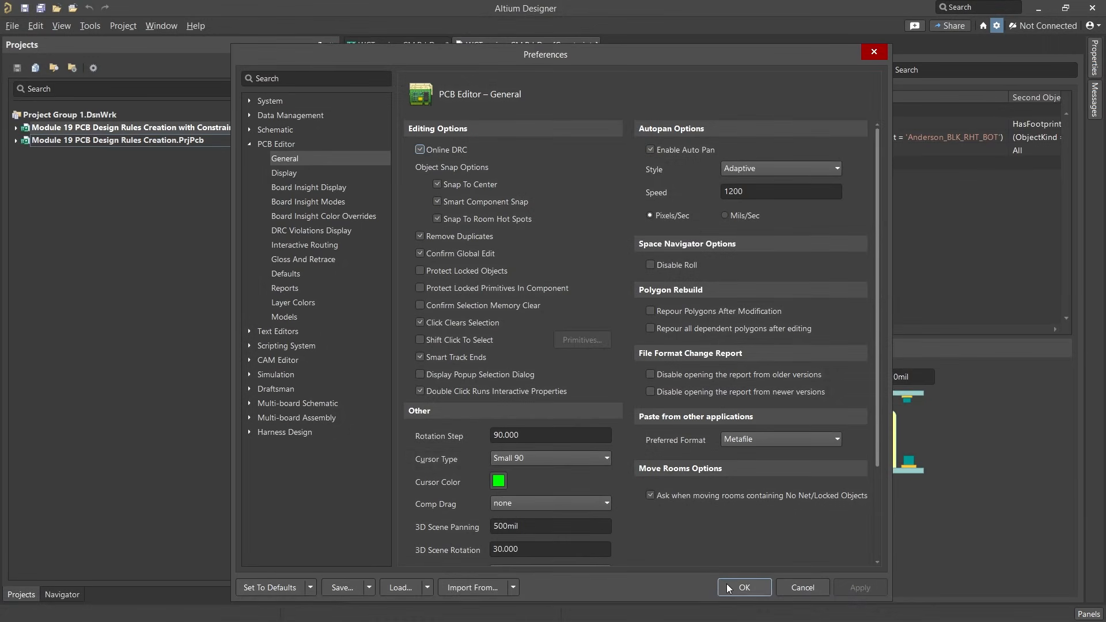
left_click(726, 584)
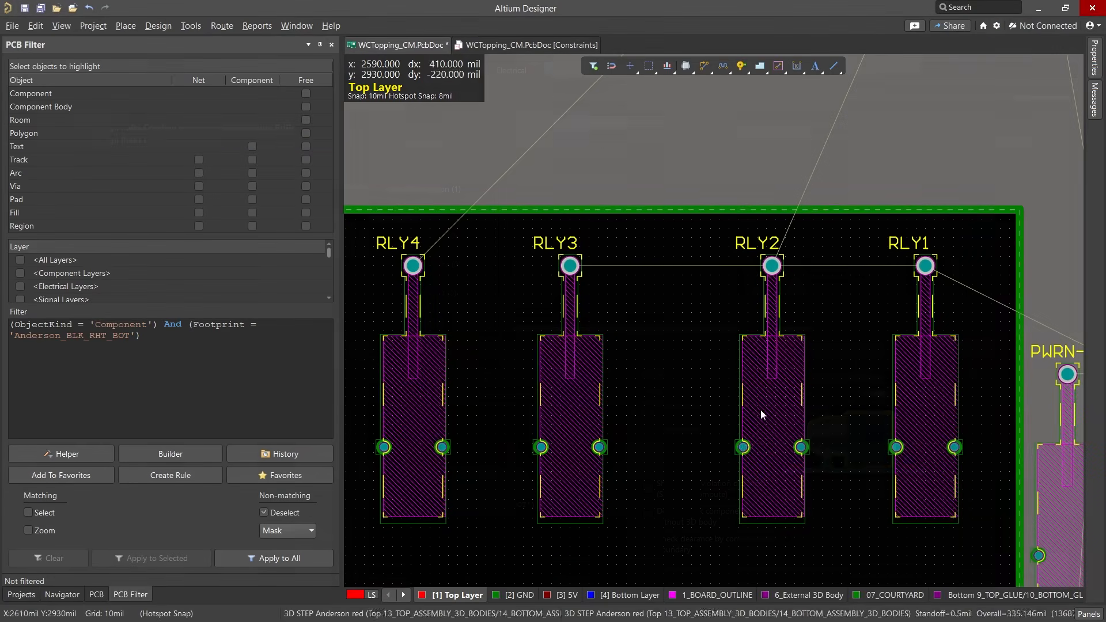
- Move RLY1 toward RLY2 with component push set to Ignore to test the connector clearance rule
left_click_drag(928, 412, 889, 449)
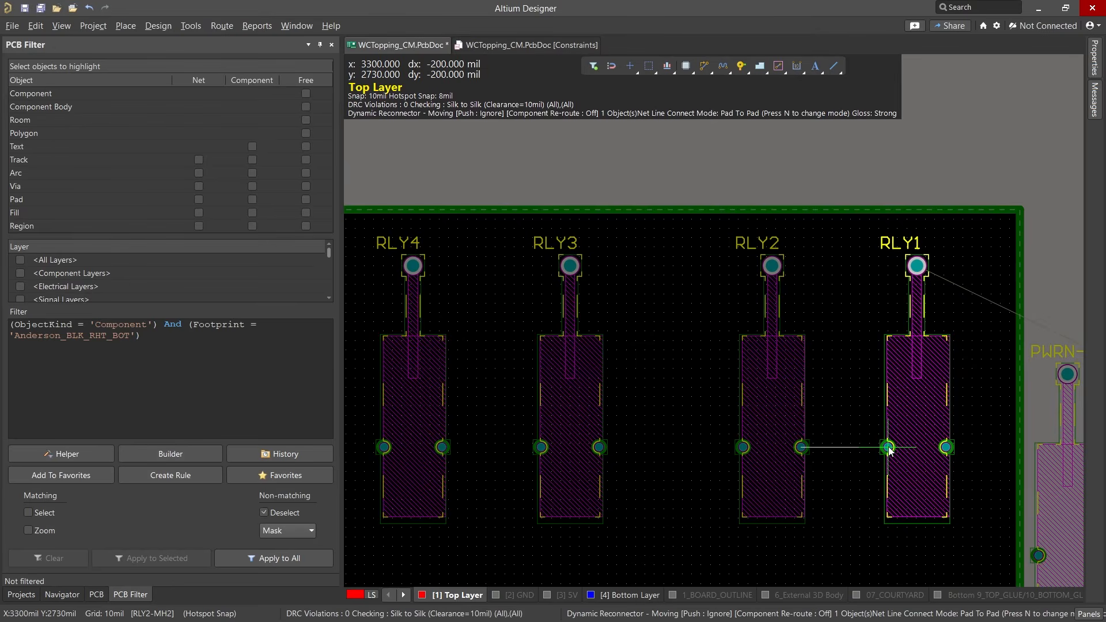
left_click_drag(890, 450, 823, 452)
left_click_drag(889, 450, 836, 451)
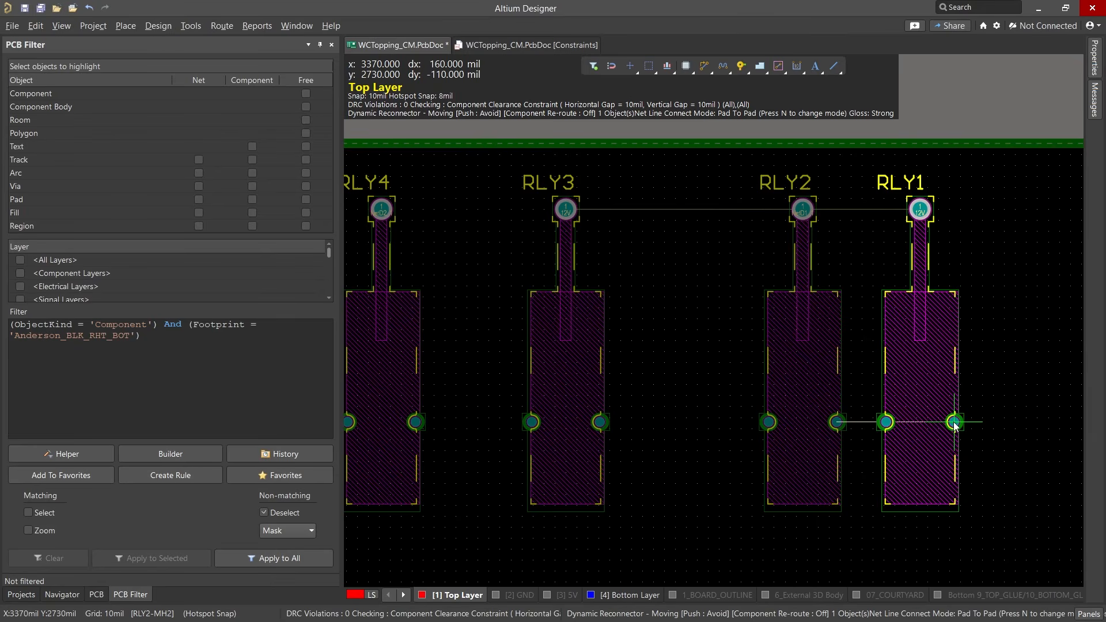
- Move RLY1 toward RLY2 with component push set to Avoid, and cycle the push mode to shove the neighbouring relay connectors together
left_click_drag(955, 424, 834, 419)
mouse_move(862, 435)
left_mouse_down()
mouse_move(840, 448)
mouse_move(817, 420)
mouse_move(650, 414)
mouse_move(526, 420)
mouse_move(469, 440)
mouse_move(538, 461)
mouse_move(744, 452)
mouse_move(866, 427)
left_mouse_up()
key("shift+r")
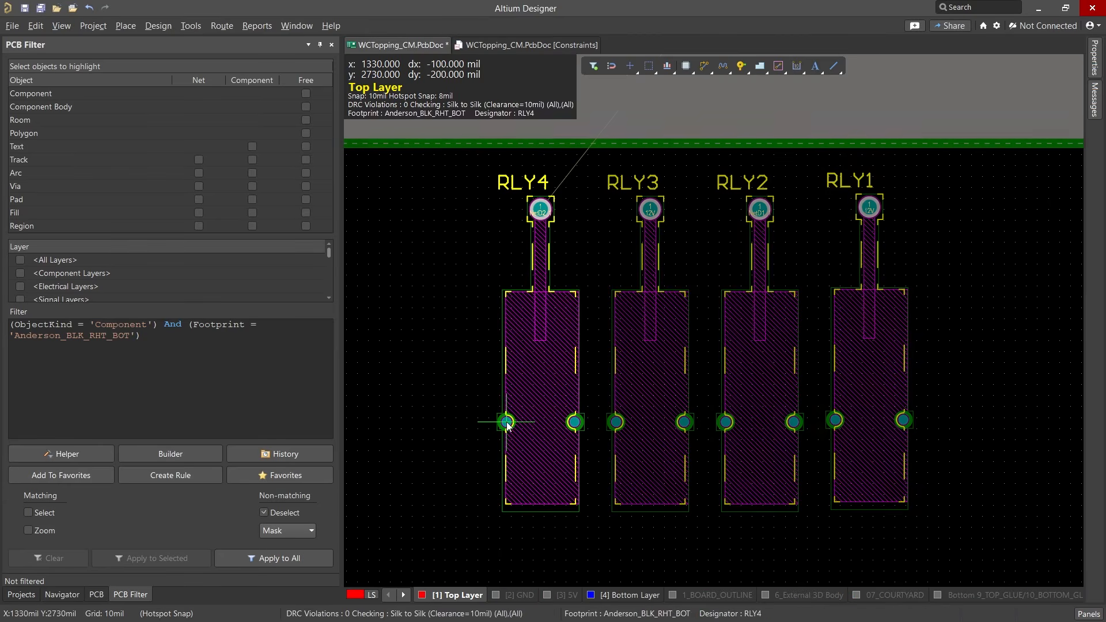
- Move RLY4 close to RLY3 to test the clearance rule, and reposition it with more space from RLY3
left_click_drag(507, 421, 525, 422)
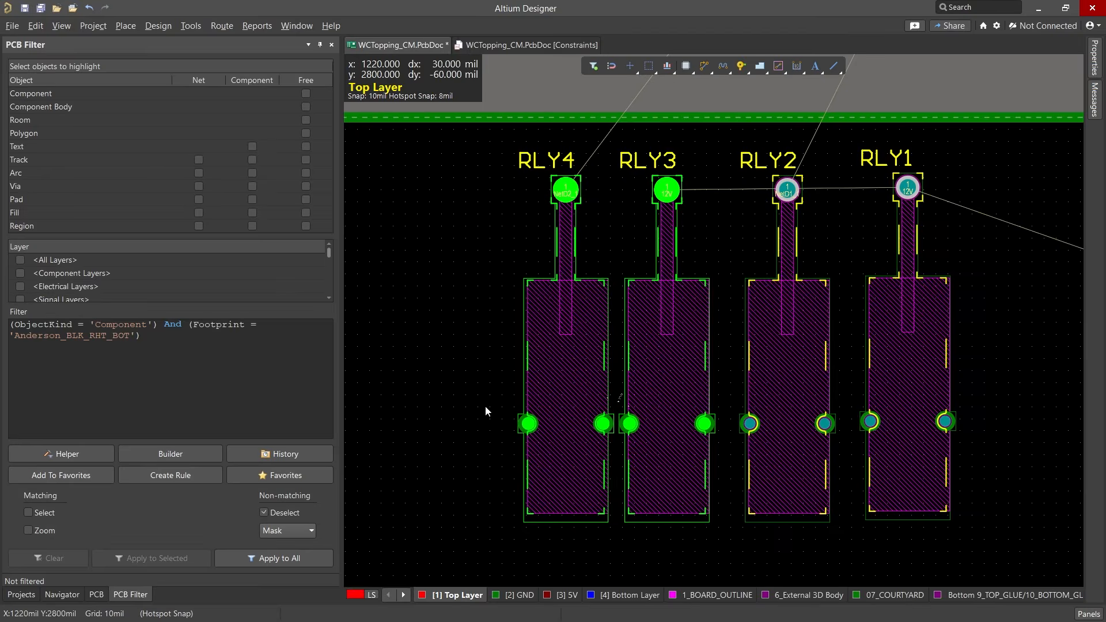
left_click_drag(513, 431, 531, 427)
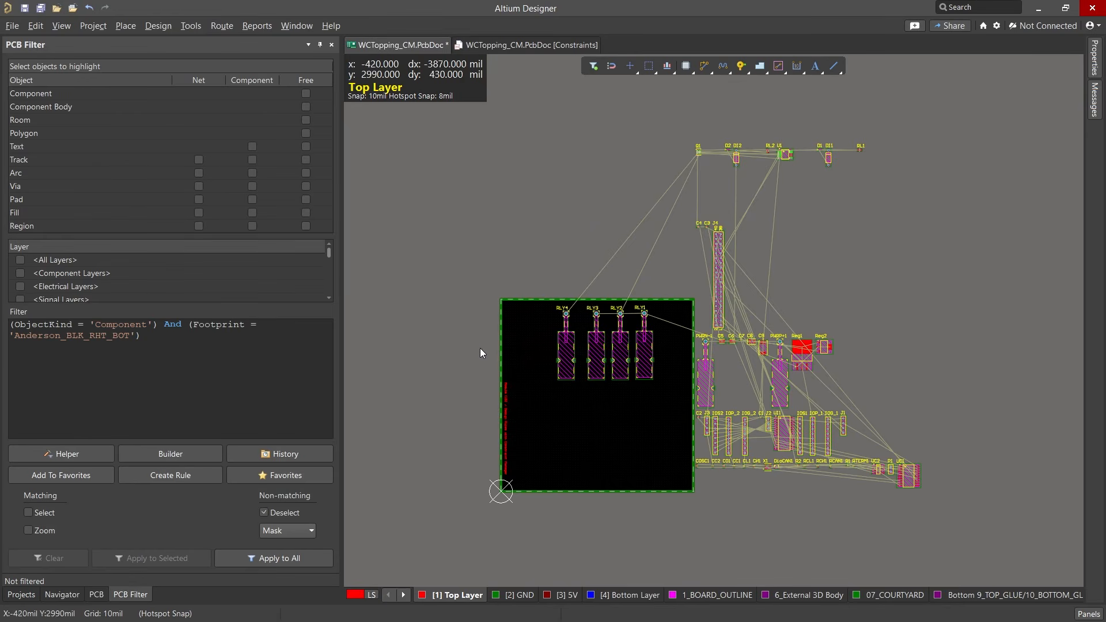
- Update the project schematics from the PCB by executing the engineering changes, filter the list to errors only, and save the board
left_click(158, 26)
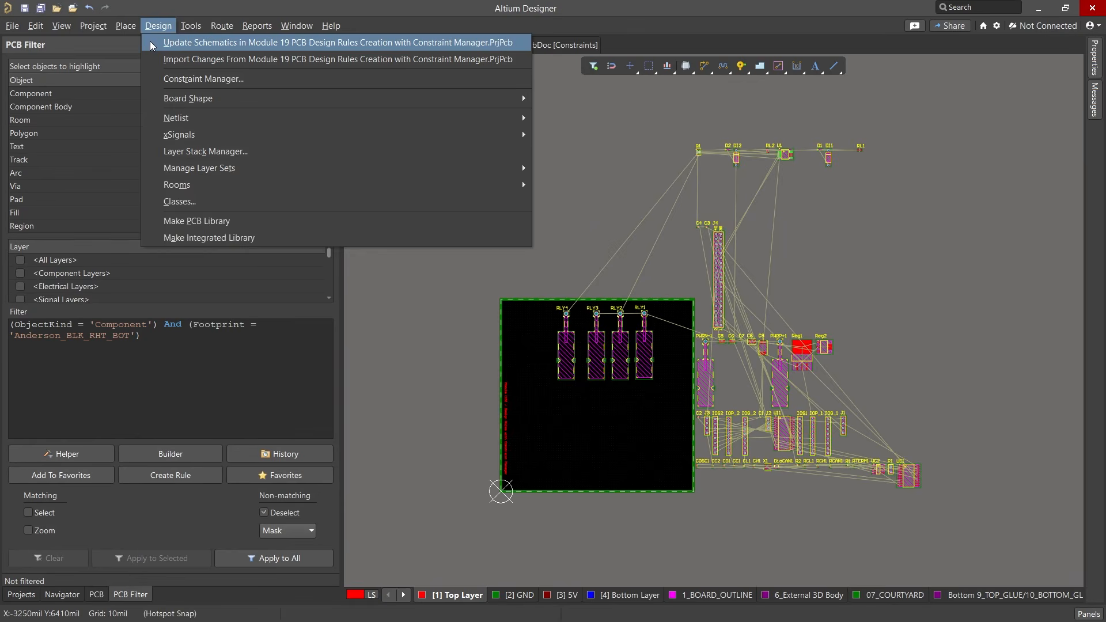
left_click(151, 43)
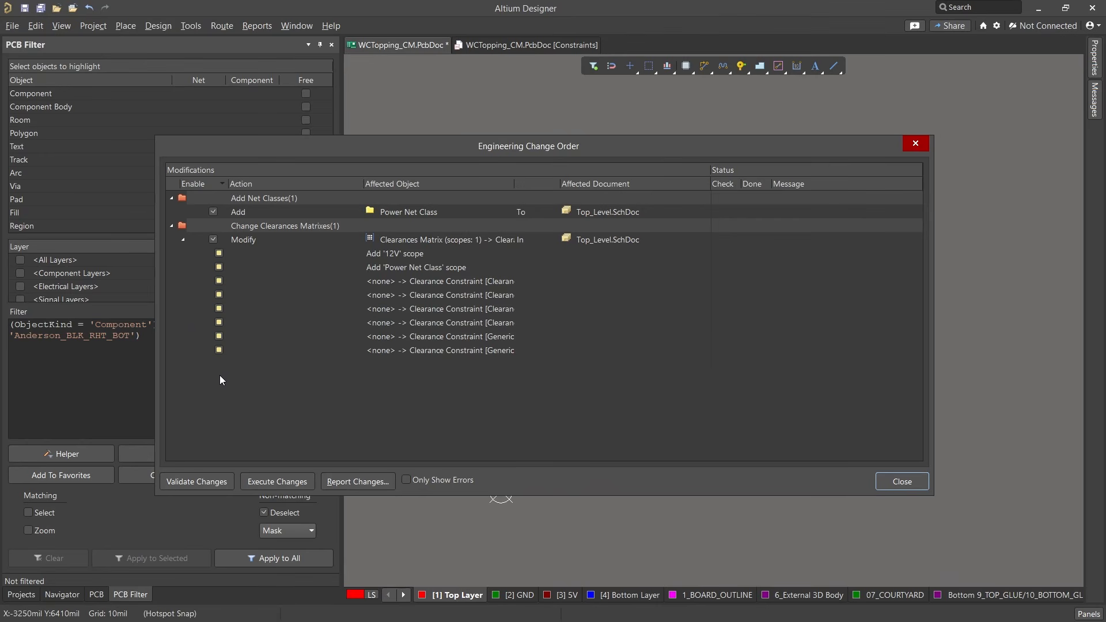
left_click(246, 481)
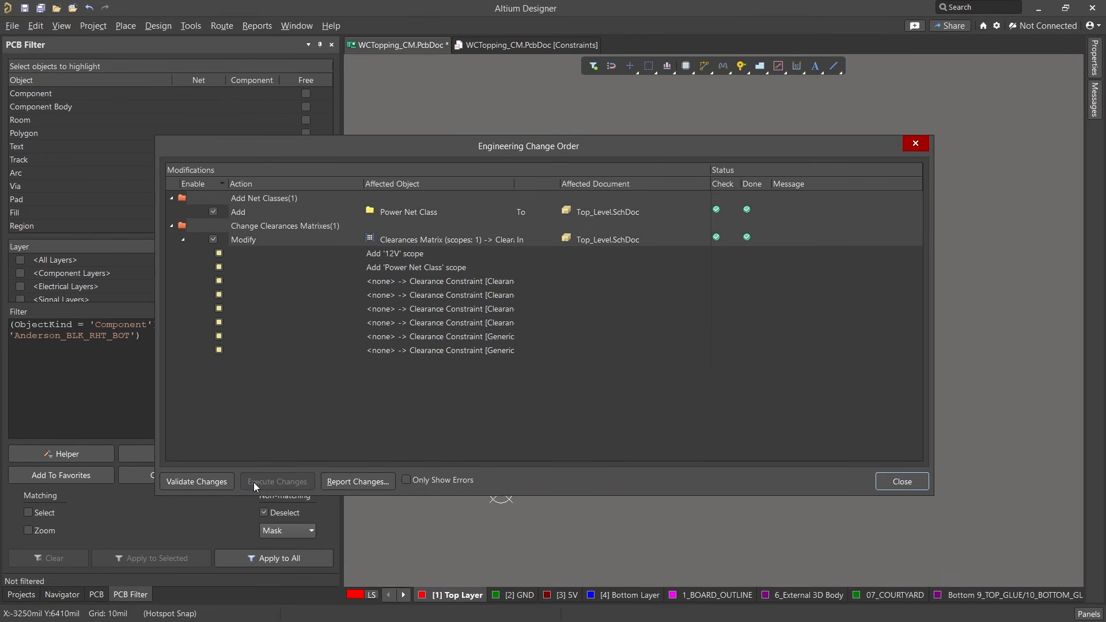
left_click(406, 480)
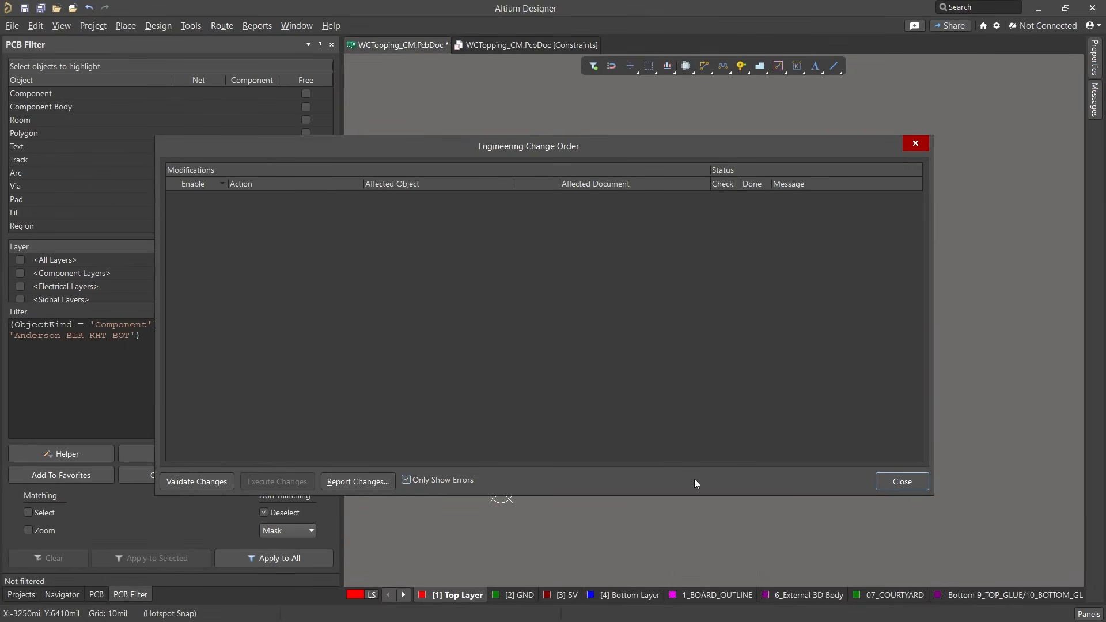
left_click(902, 482)
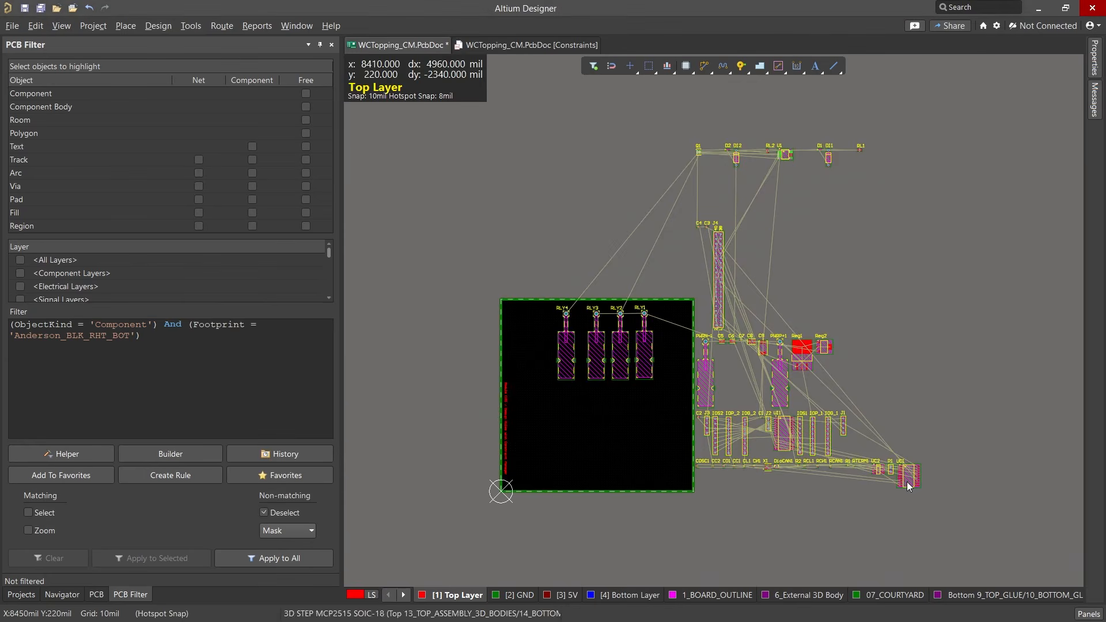
left_click(25, 7)
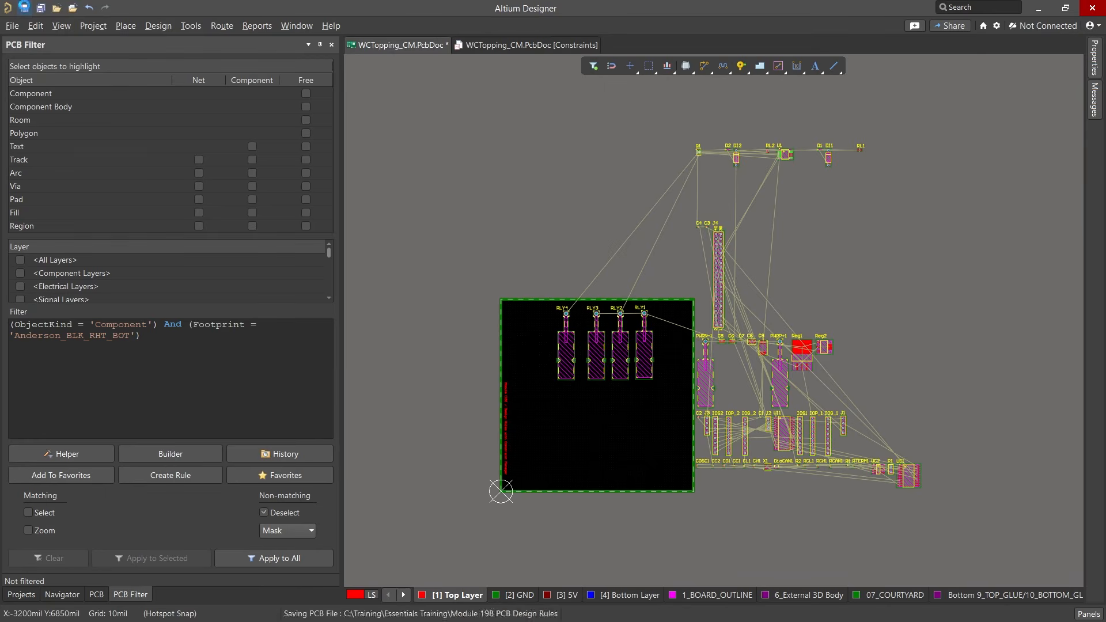